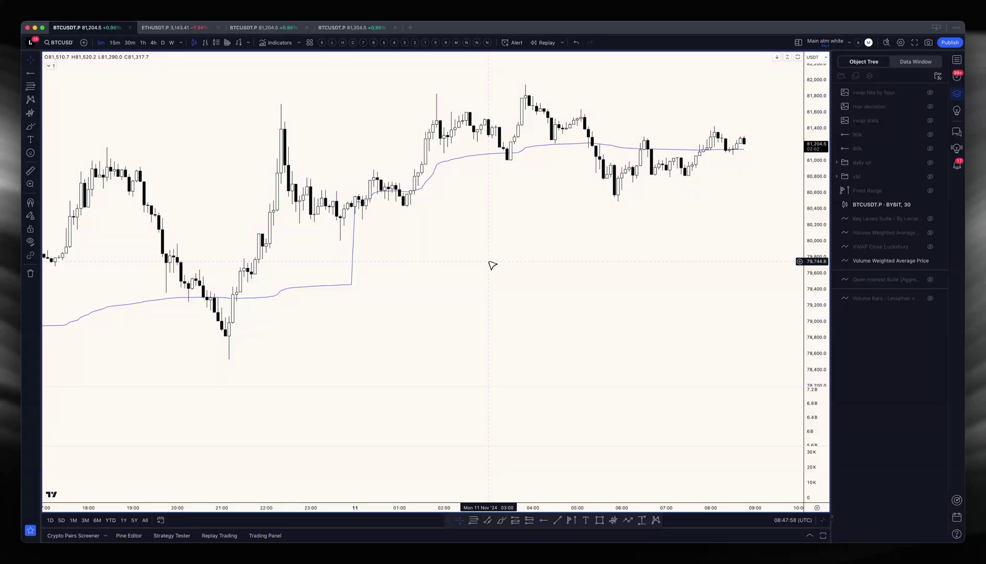
# Pan back to the Nov 10 dip and box it with a small green rectangle near 79,200
pyautogui.scroll(-5, 492, 265)
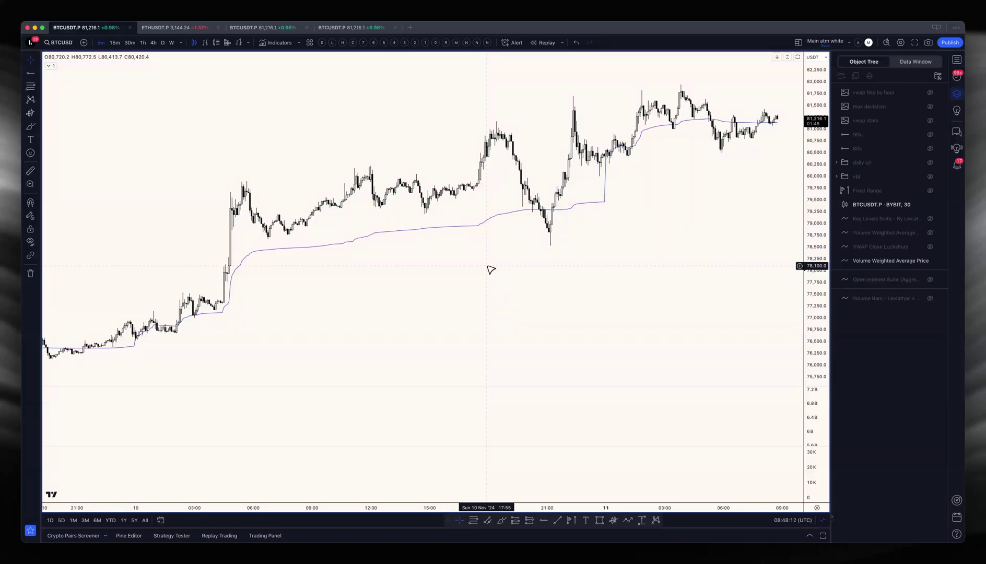
pyautogui.scroll(-2, 493, 276)
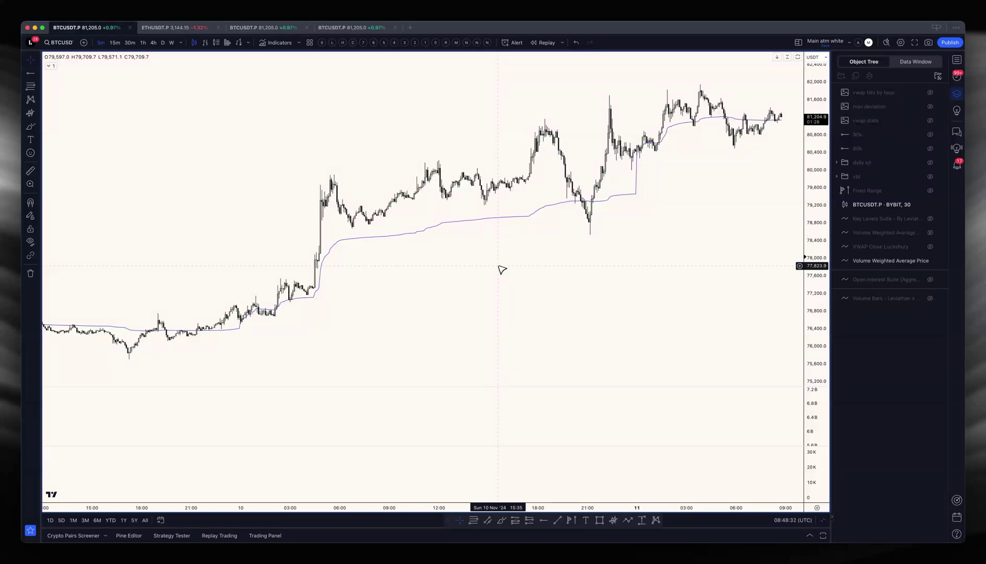
pyautogui.scroll(-5, 513, 266)
pyautogui.scroll(5, 471, 246)
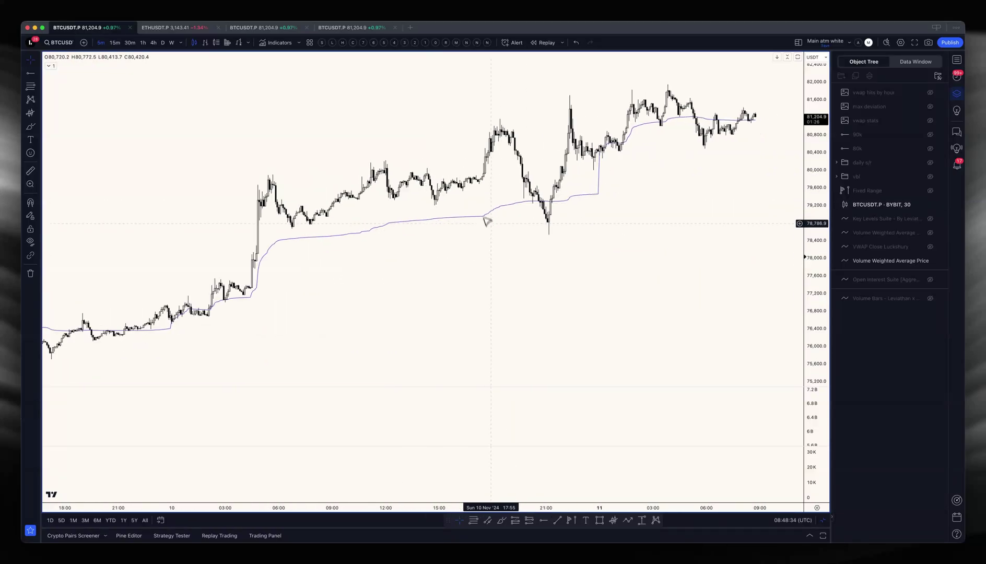
pyautogui.hscroll(-3, 496, 217)
pyautogui.moveTo(807, 258); pyautogui.dragTo(533, 279)
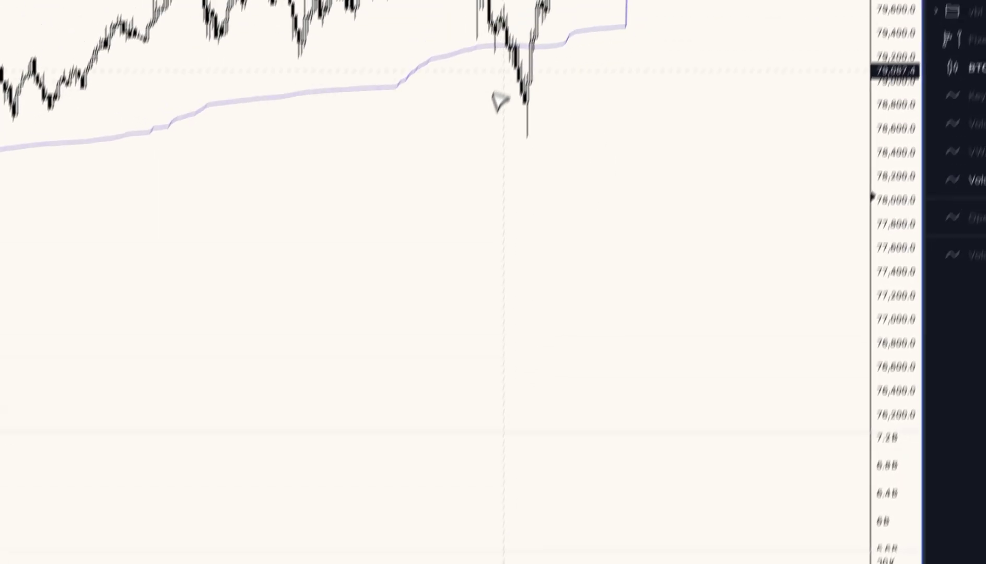
pyautogui.moveTo(460, 137)
pyautogui.mouseDown()
pyautogui.moveTo(524, 213)
pyautogui.moveTo(524, 176)
pyautogui.moveTo(573, 175)
pyautogui.mouseUp()
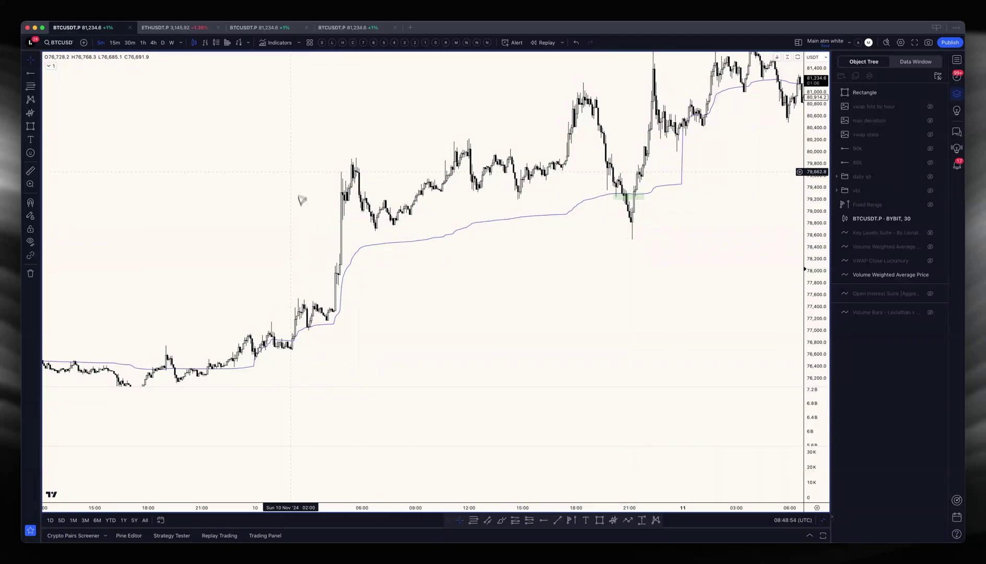
pyautogui.click(31, 72)
pyautogui.click(375, 230)
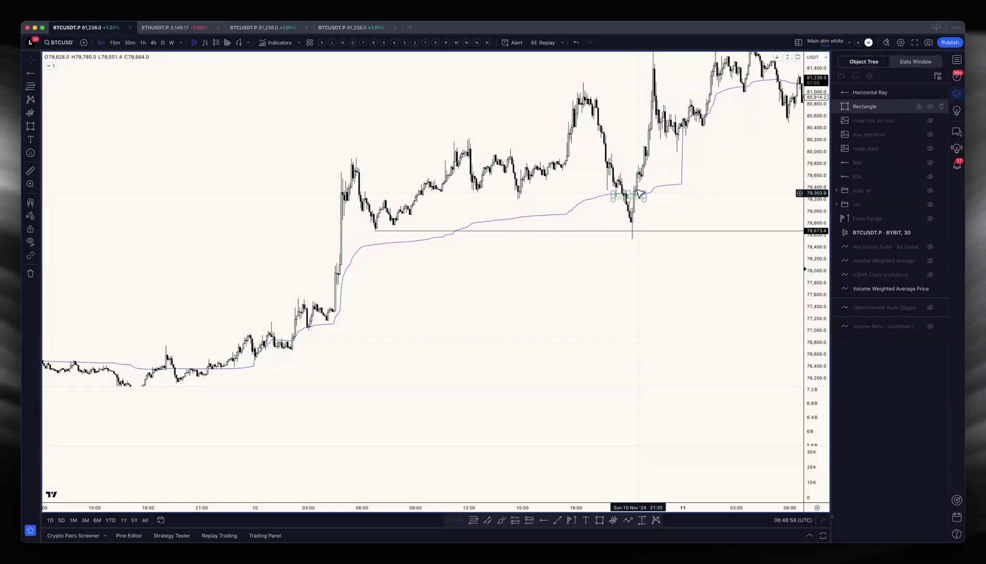
pyautogui.click(641, 232)
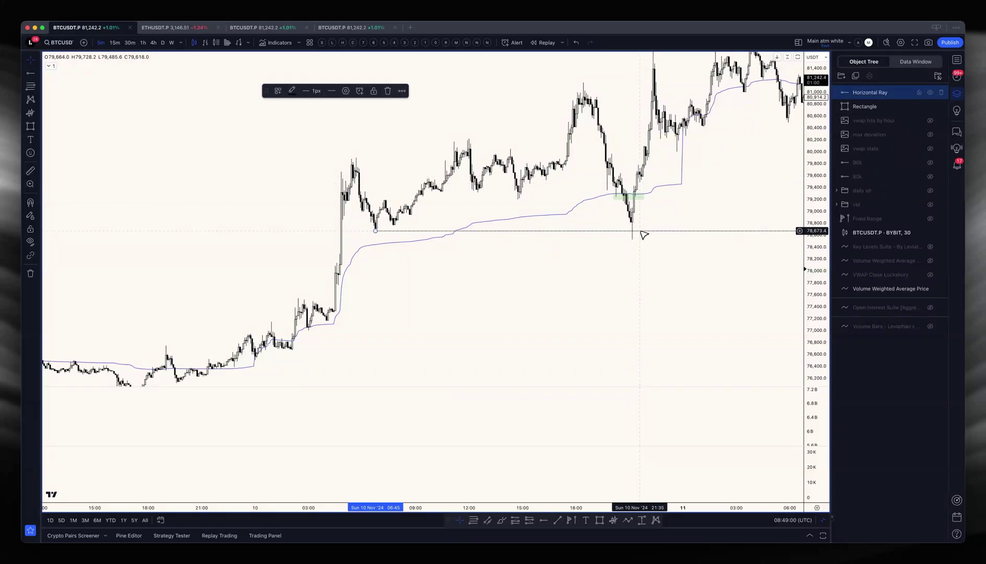
pyautogui.press('Delete')
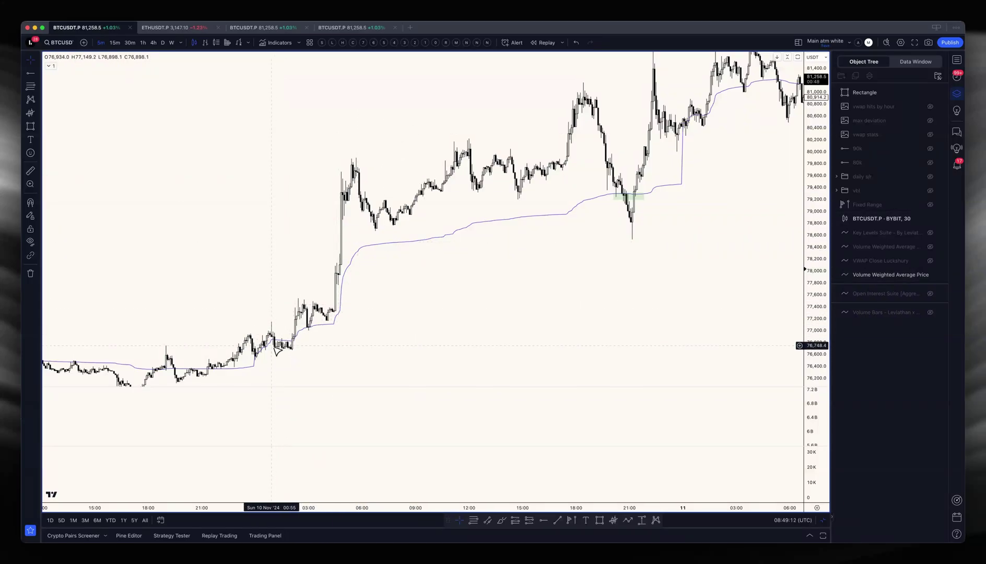
# Set BTCUSDT to the 15m interval and scroll to bring recent candles into view
pyautogui.click(119, 44)
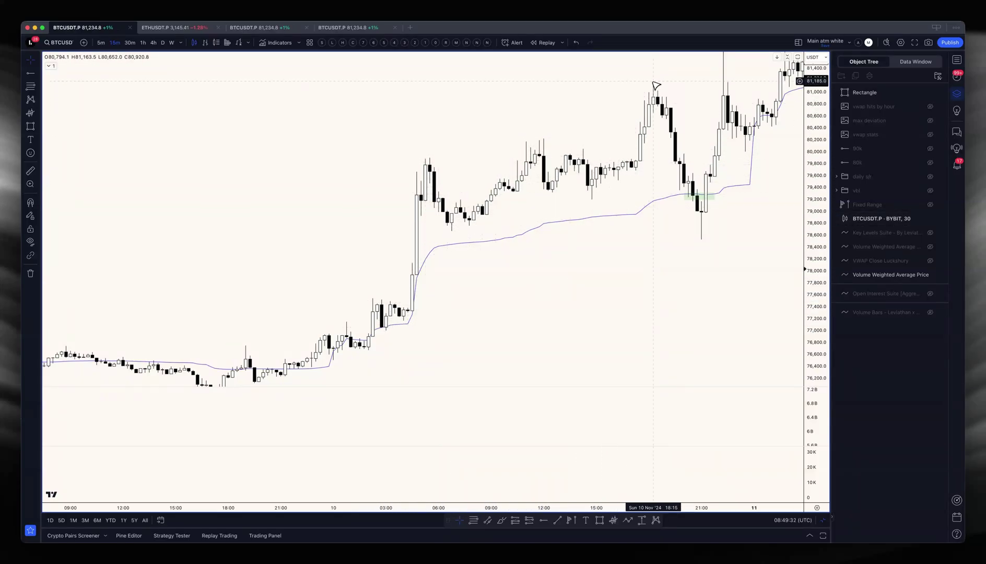
pyautogui.hscroll(5, 656, 85)
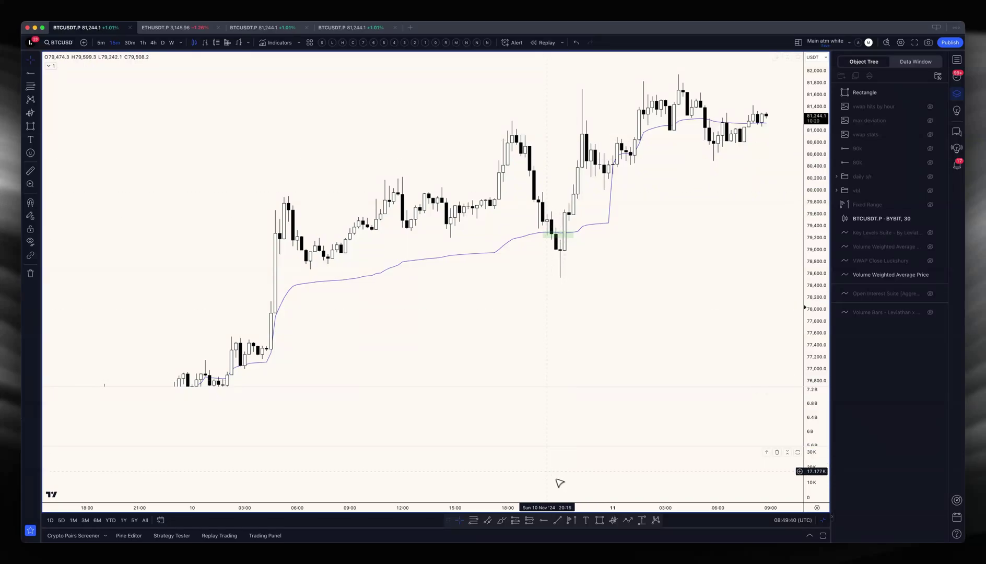
# Draw a horizontal ray from the 18:30 candle's high near 81,163
pyautogui.click(543, 520)
pyautogui.click(513, 121)
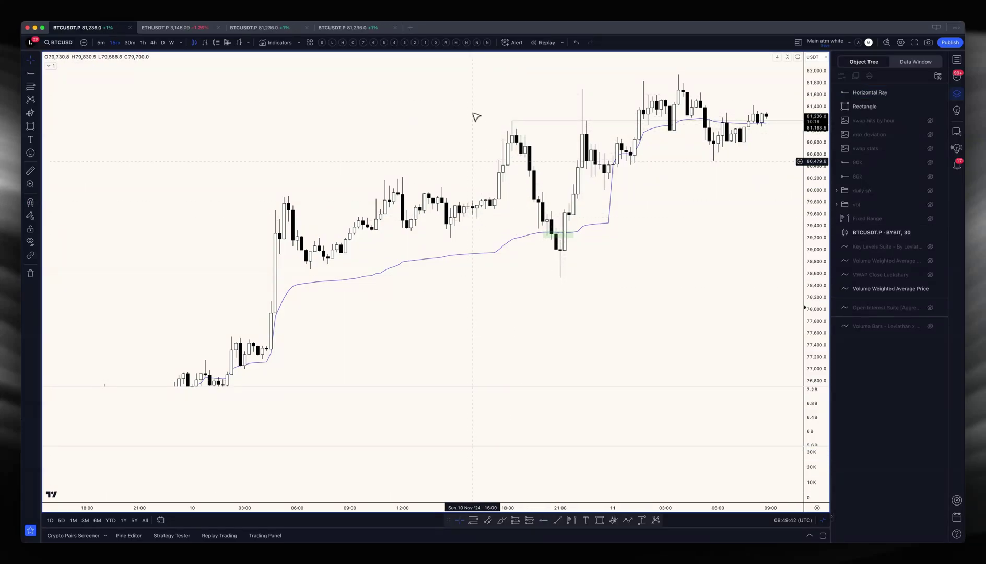
pyautogui.click(518, 123)
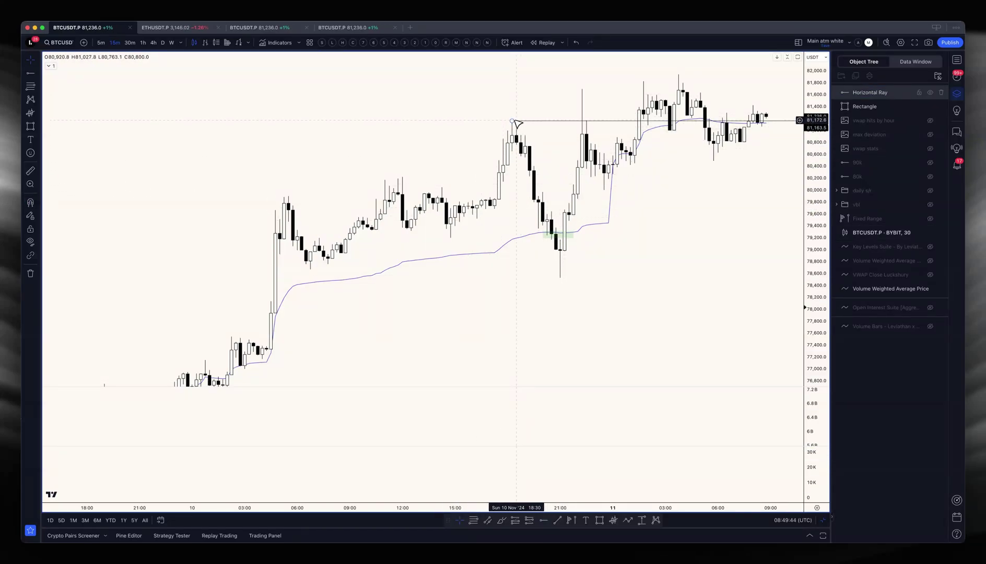
pyautogui.click(517, 131)
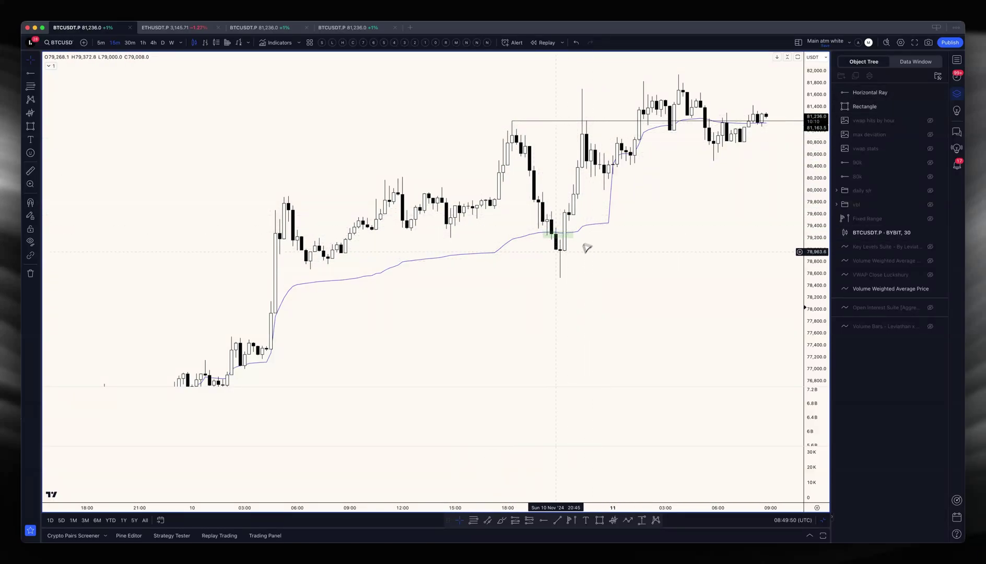
# Delete the small green rectangle at the VWAP dip
pyautogui.click(572, 231)
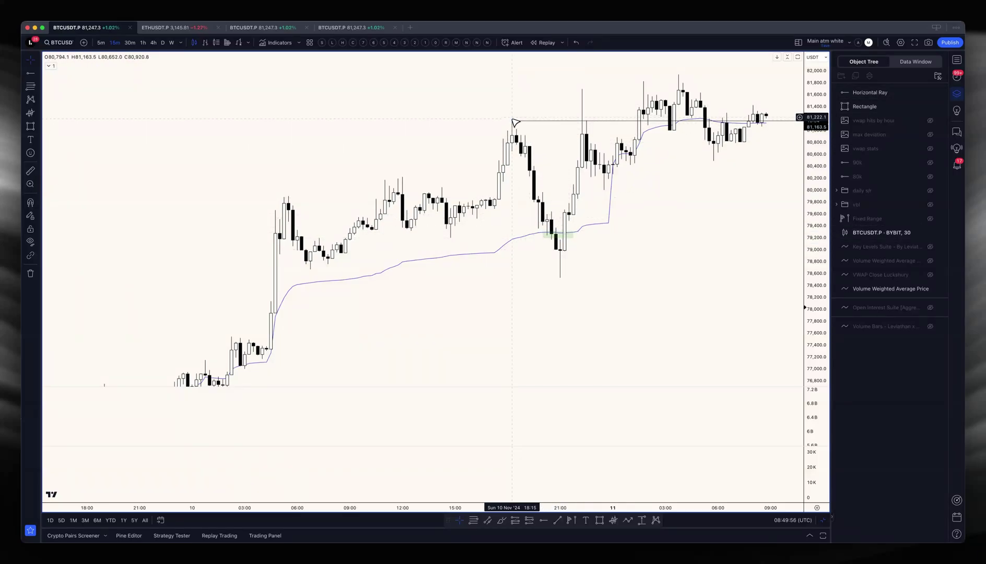
pyautogui.click(574, 235)
pyautogui.press('BackSpace')
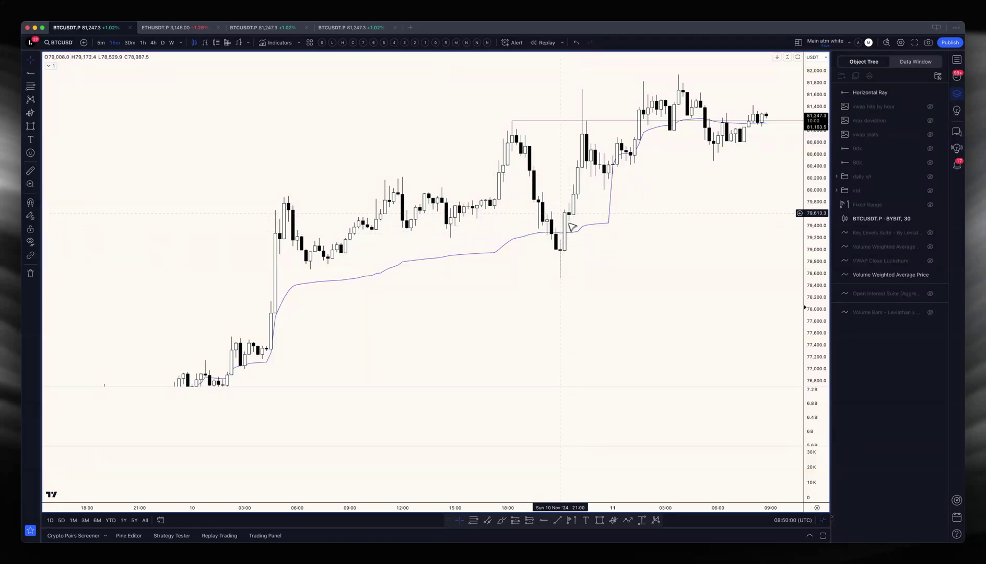
pyautogui.click(30, 73)
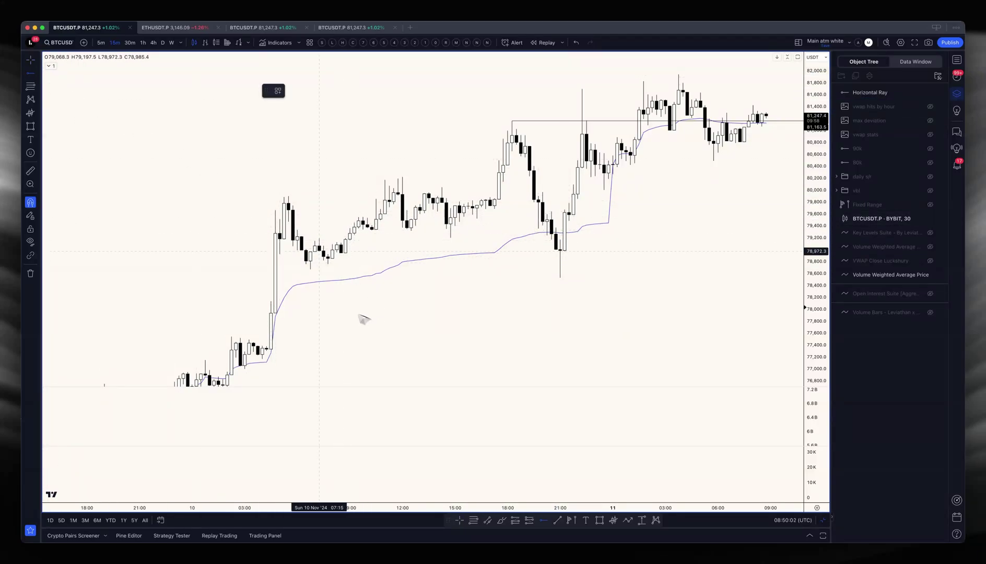
# Place a horizontal ray at the recent low near 78,673
pyautogui.click(310, 269)
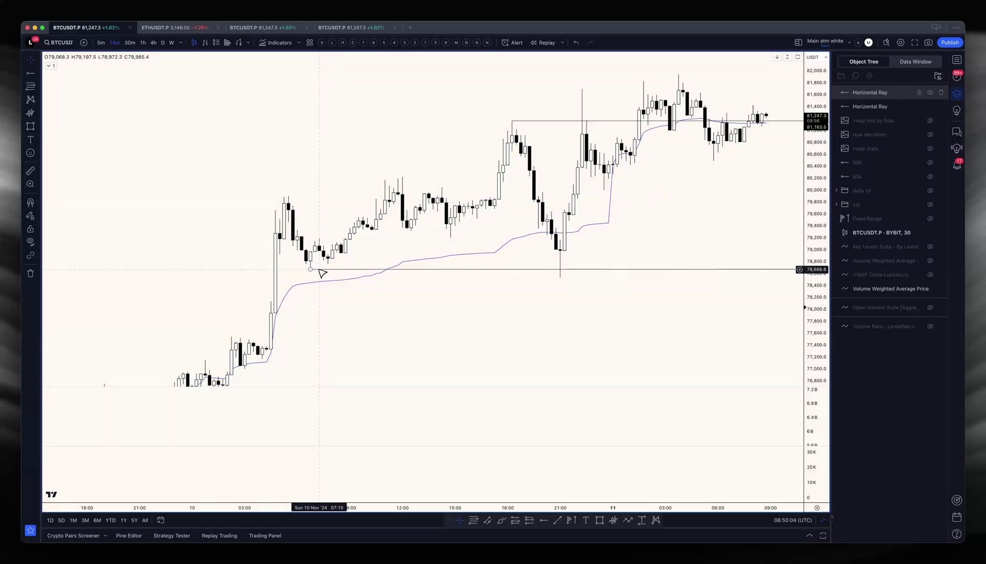
pyautogui.scroll(-2, 322, 272)
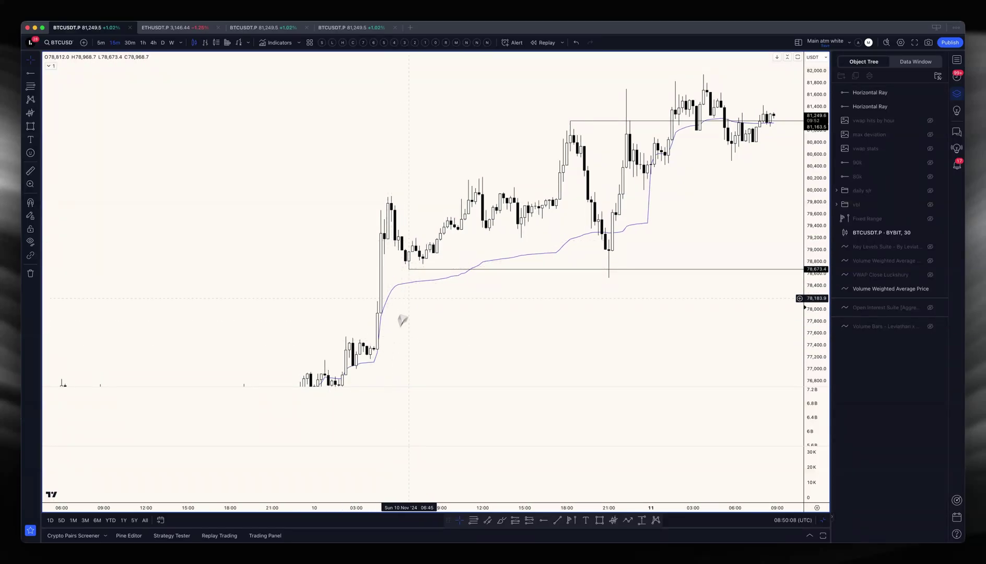
pyautogui.scroll(2, 403, 319)
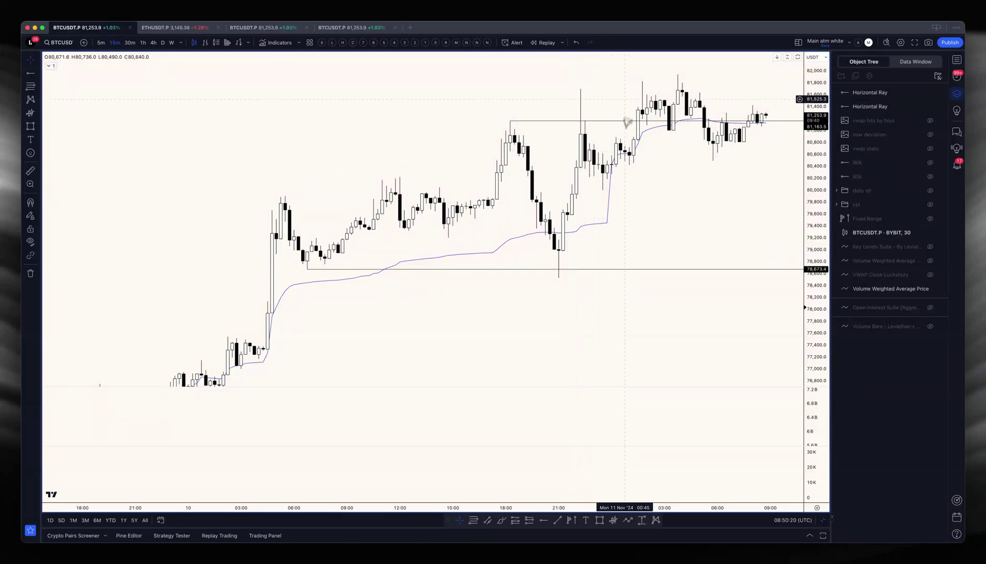
# Delete the upper horizontal ray near 81,163
pyautogui.click(527, 122)
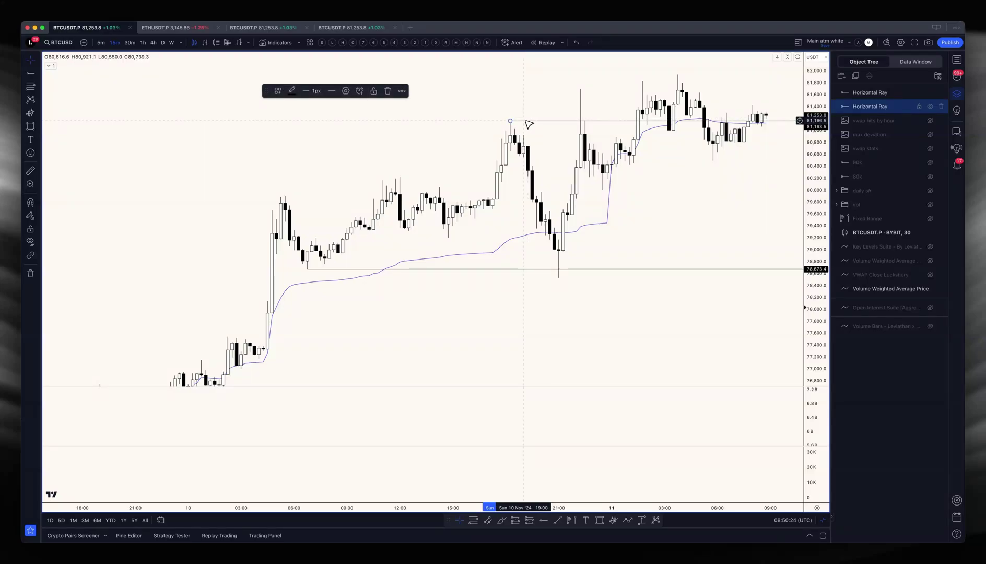
pyautogui.scroll(-2, 502, 141)
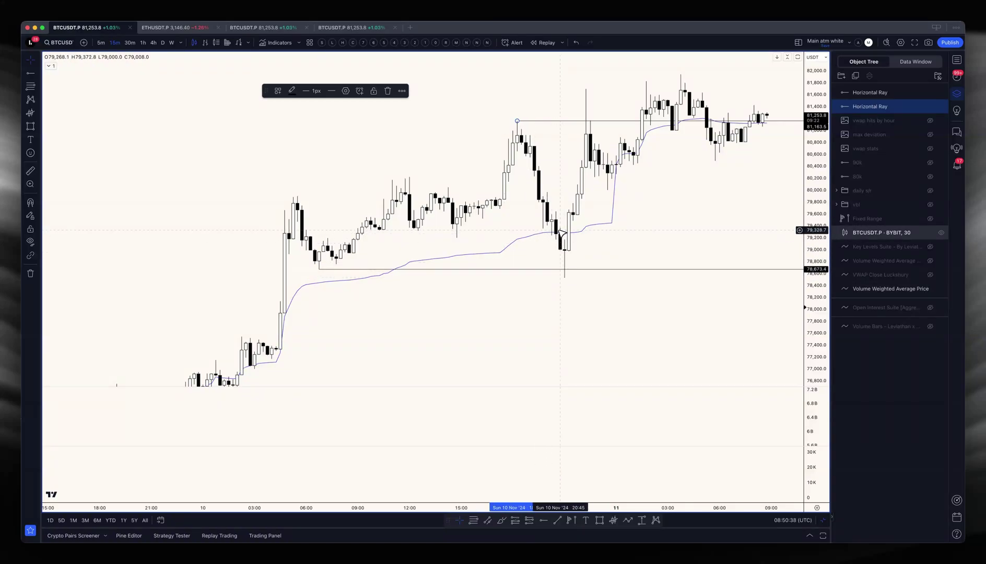
pyautogui.press('Delete')
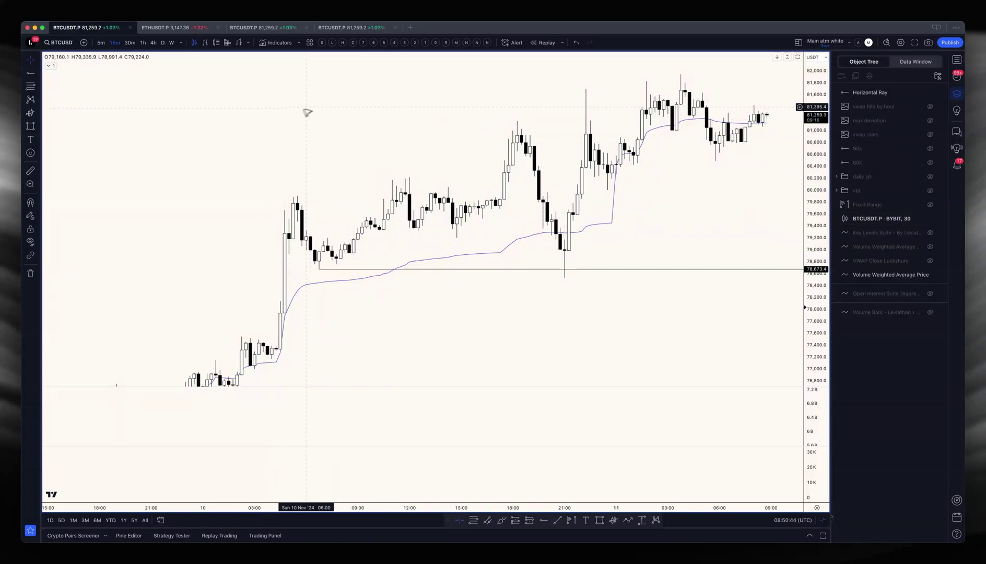
# Switch the chart to 5-minute candles and pan to earlier Nov 10 candles
pyautogui.press('5')
pyautogui.press('Return')
pyautogui.moveTo(407, 126); pyautogui.dragTo(791, 197)
pyautogui.scroll(4, 551, 165)
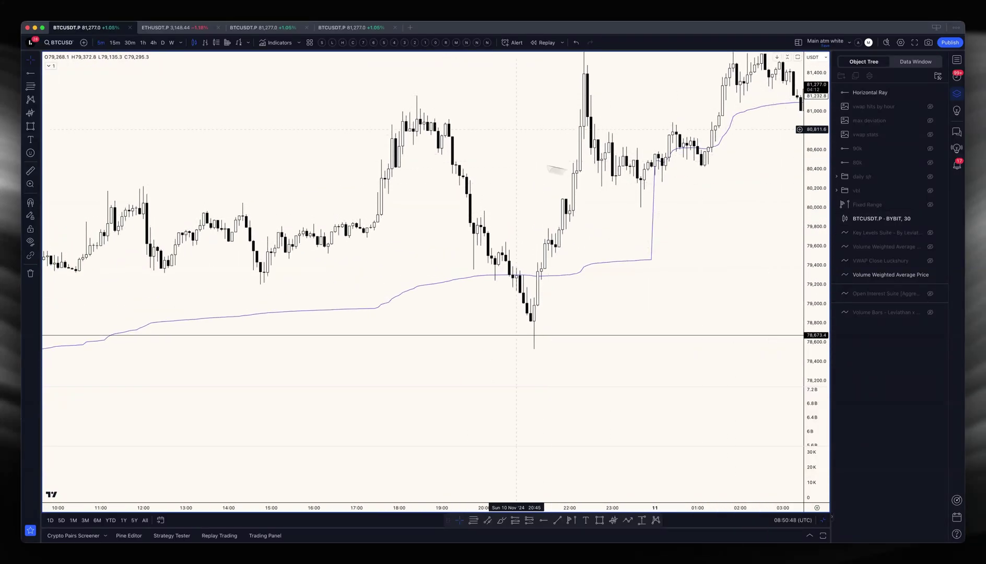
# Sketch diagonal red brush strokes near the VWAP dip, undoing each one
pyautogui.click(501, 521)
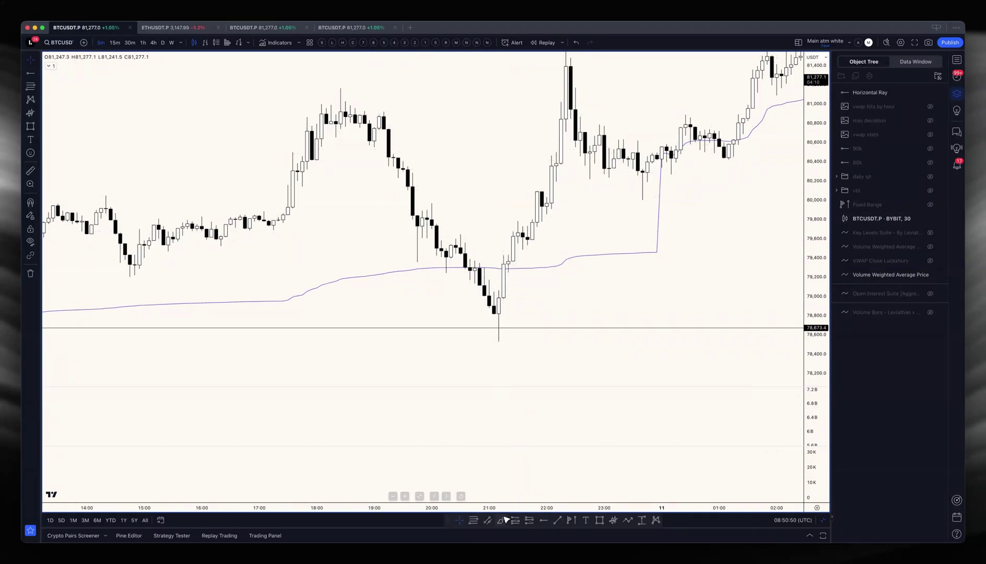
pyautogui.click(444, 284)
pyautogui.press('super+z')
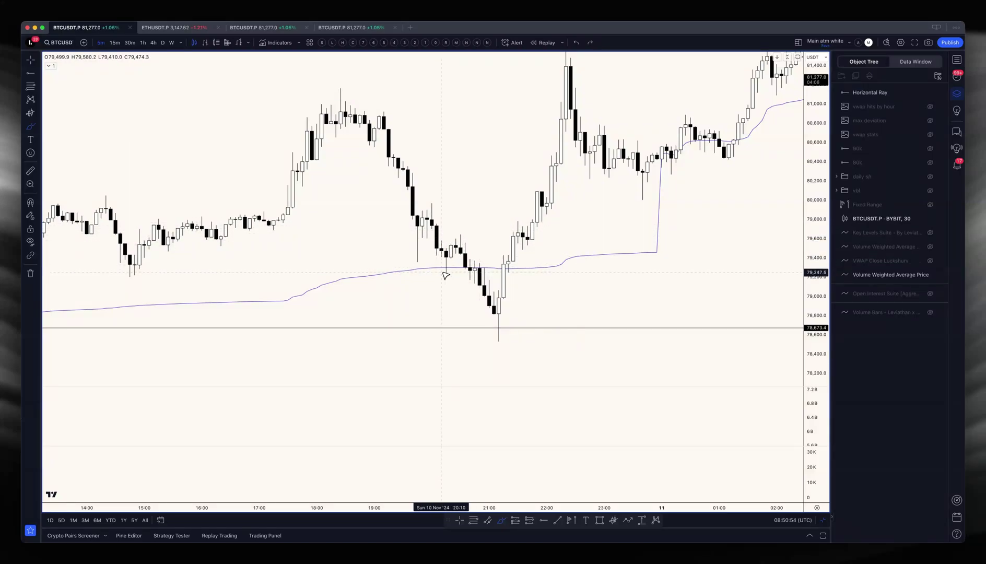
pyautogui.moveTo(442, 271); pyautogui.dragTo(460, 224)
pyautogui.press('super+z')
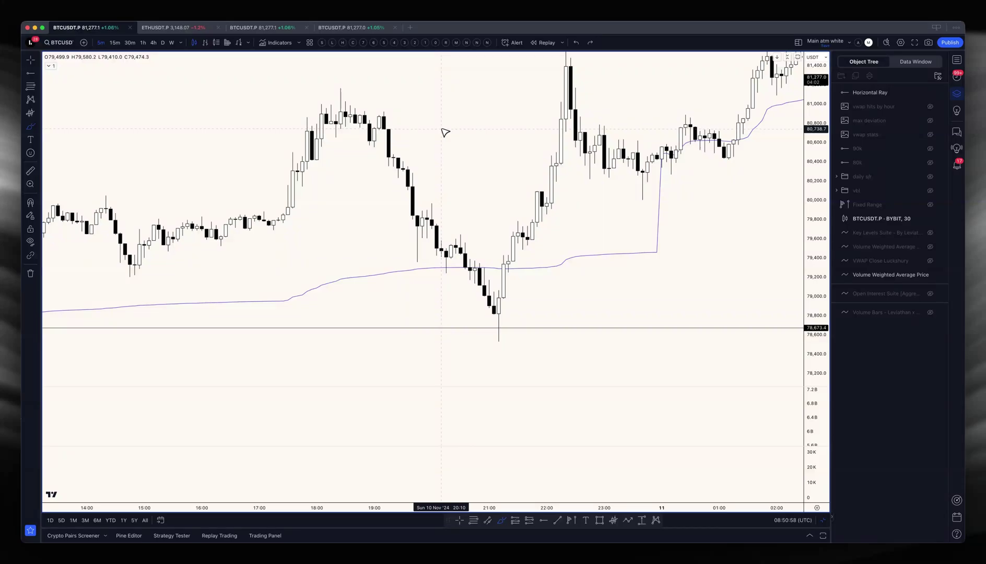
pyautogui.moveTo(446, 271); pyautogui.dragTo(460, 232)
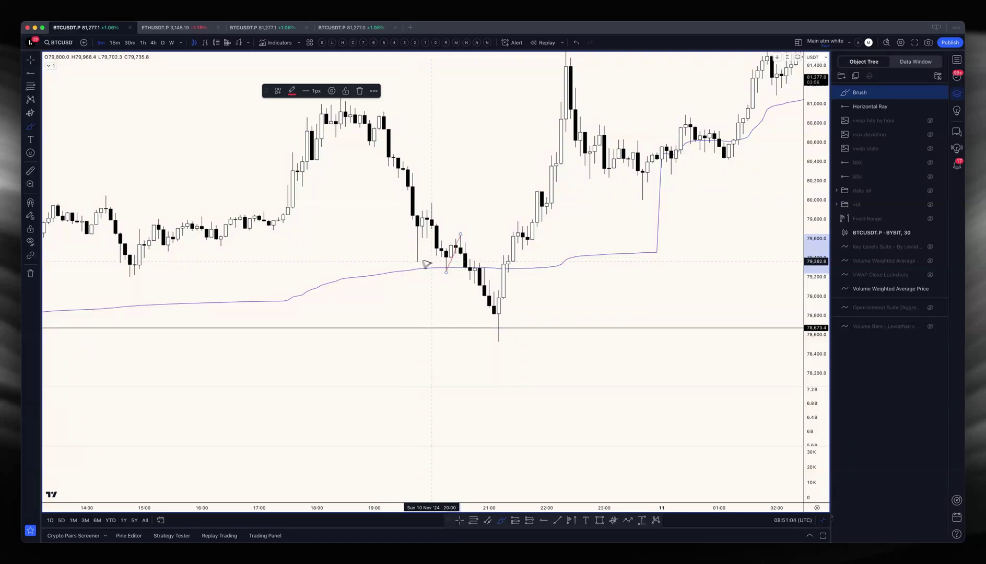
pyautogui.press('super+z')
# Draw a horizontal red brush mark near the session low, then delete it
pyautogui.moveTo(419, 282); pyautogui.dragTo(486, 284)
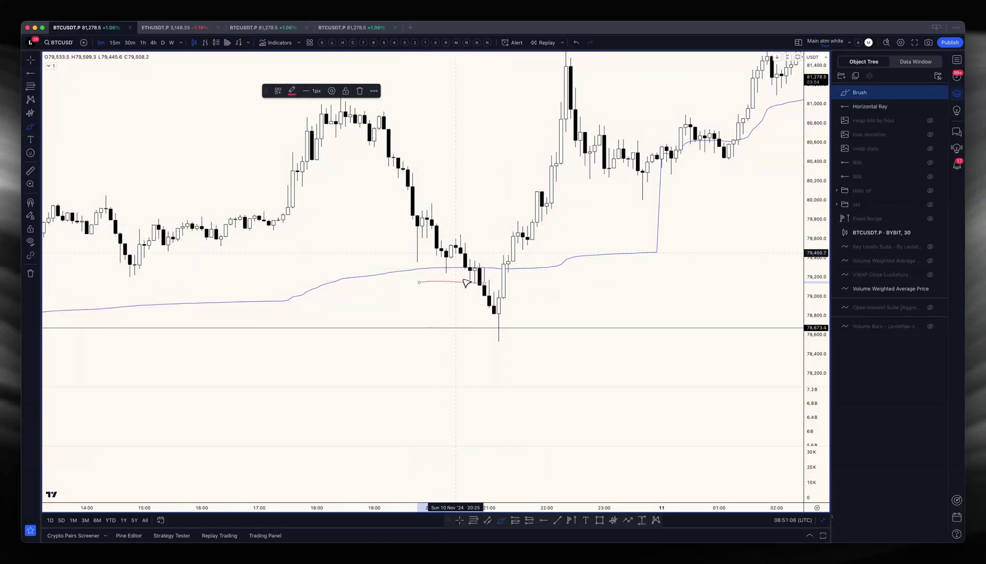
pyautogui.click(486, 302)
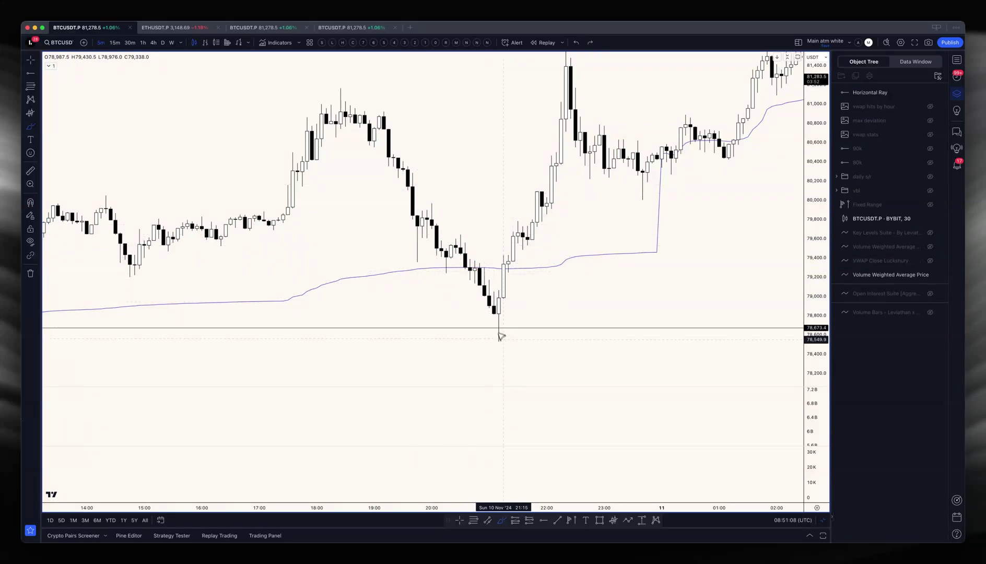
pyautogui.click(483, 284)
pyautogui.press('Delete')
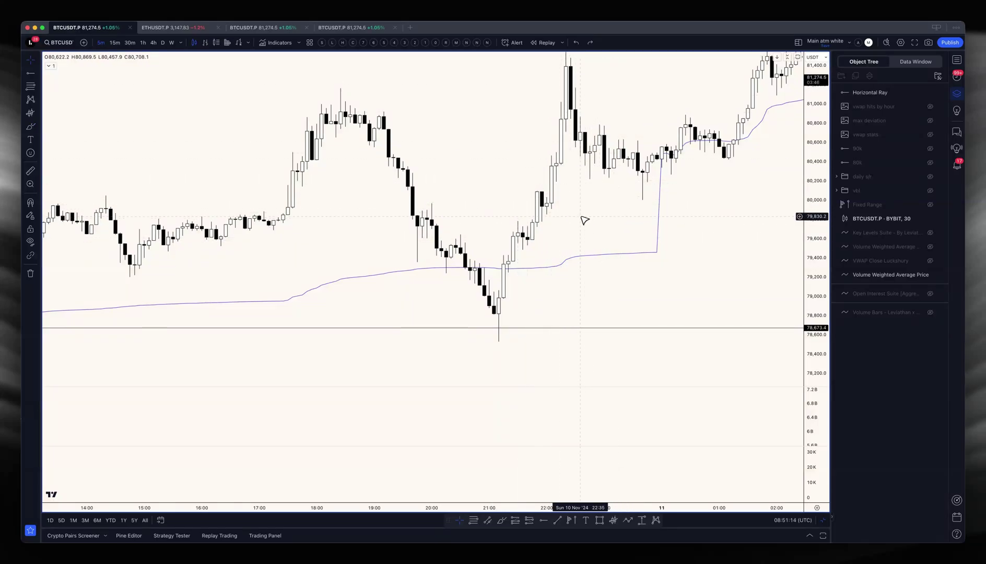
# Reset the chart view, zoom out and pan to show later candles
pyautogui.rightClick(636, 188)
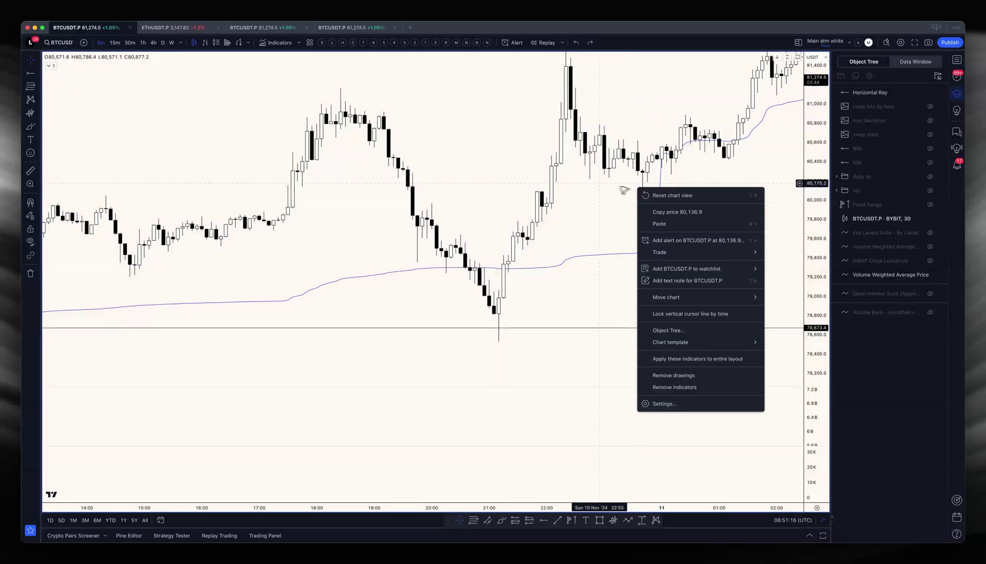
pyautogui.click(642, 194)
pyautogui.scroll(-5, 566, 157)
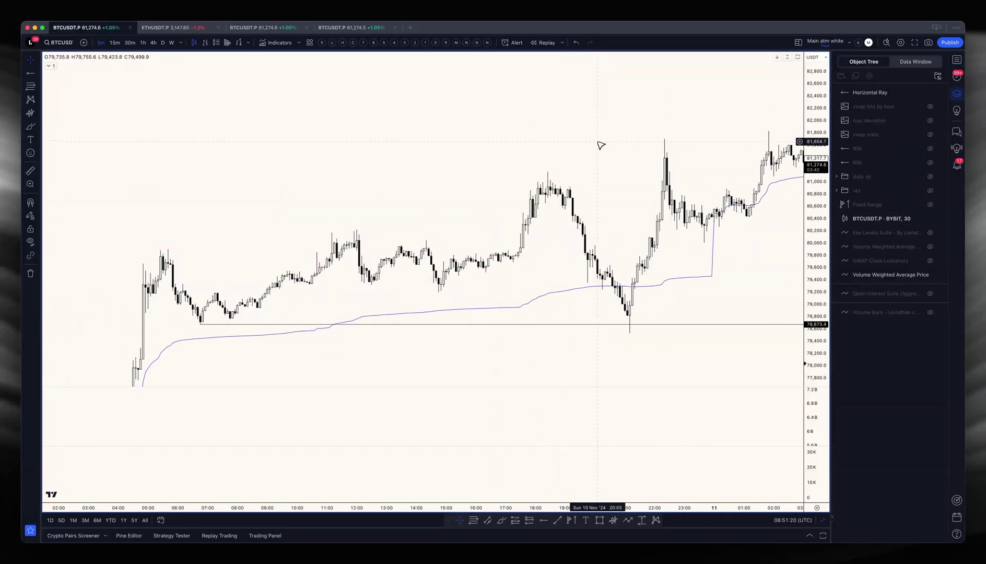
pyautogui.moveTo(598, 146); pyautogui.dragTo(456, 164)
pyautogui.hscroll(5, 456, 159)
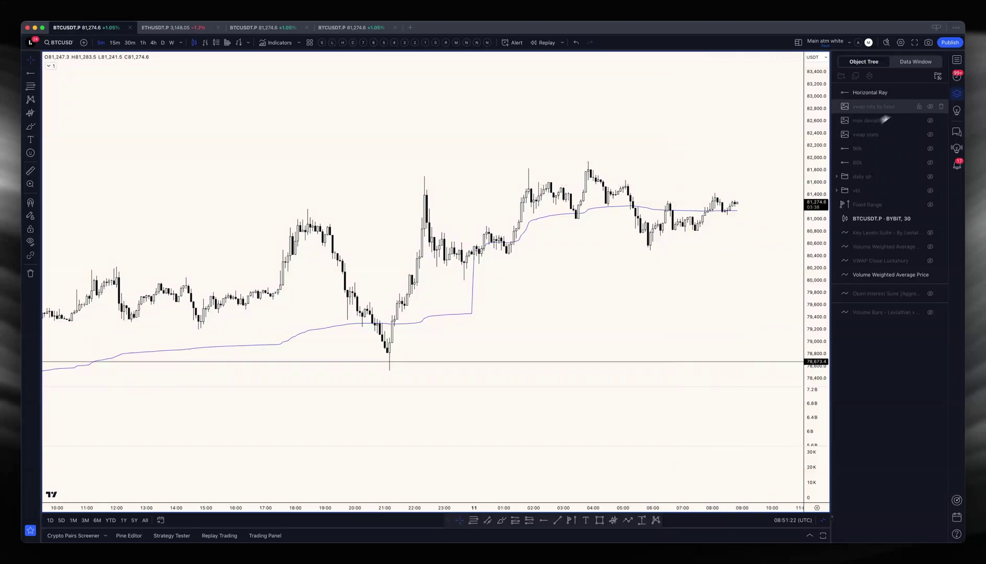
# Hide the 78,673.4 horizontal ray and the Volume Weighted Average Price line
pyautogui.click(932, 91)
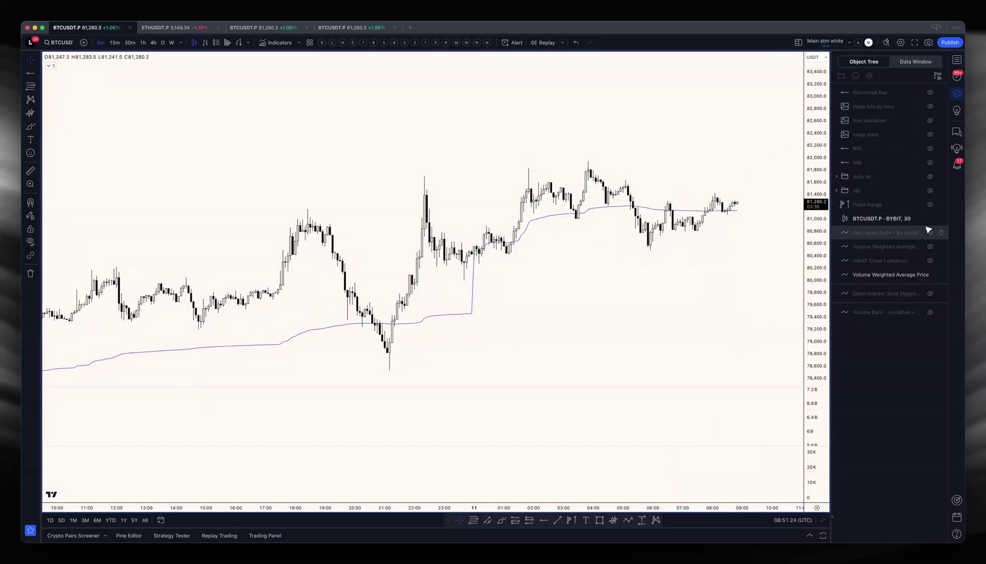
pyautogui.click(930, 275)
pyautogui.scroll(-3, 454, 235)
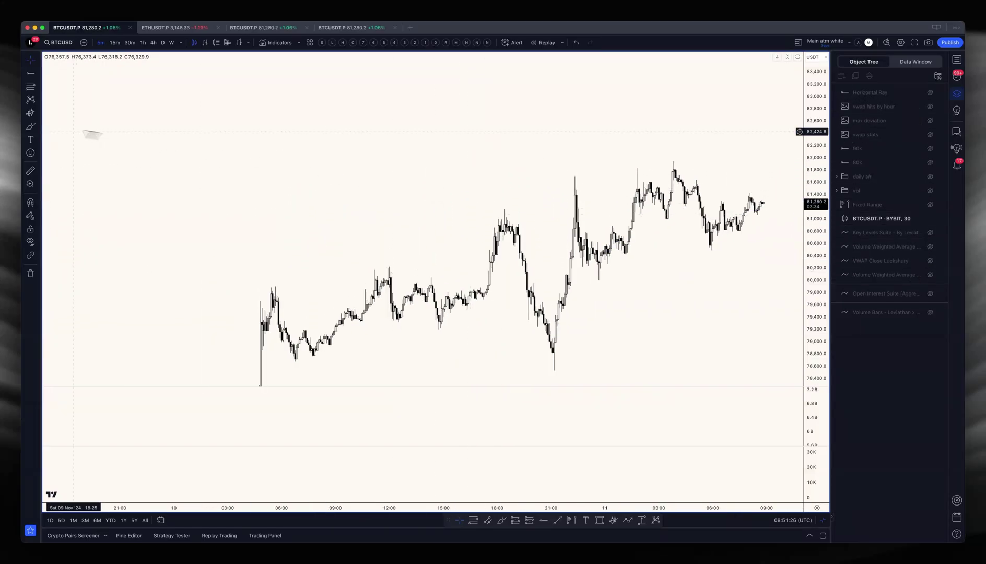
pyautogui.click(33, 114)
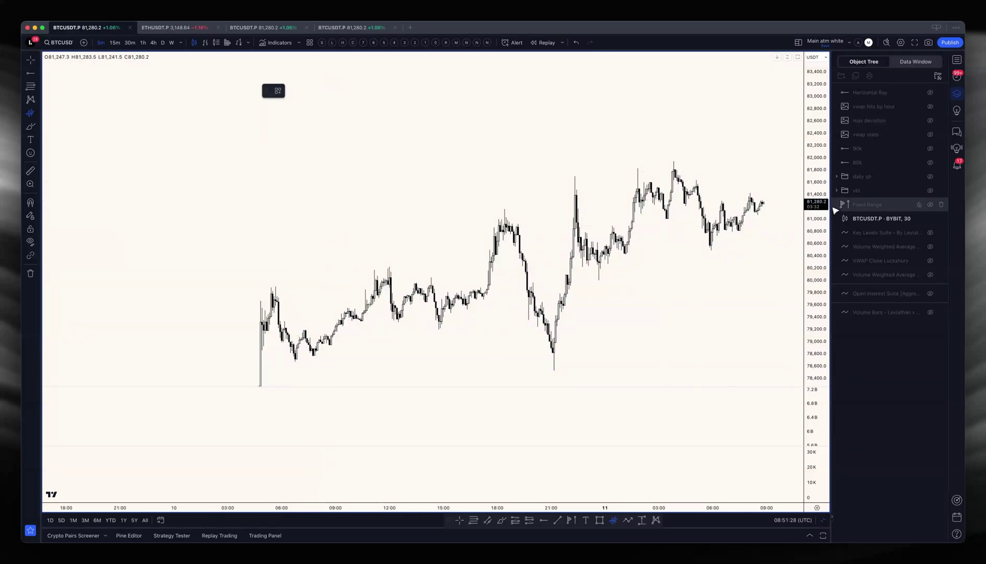
pyautogui.doubleClick(892, 275)
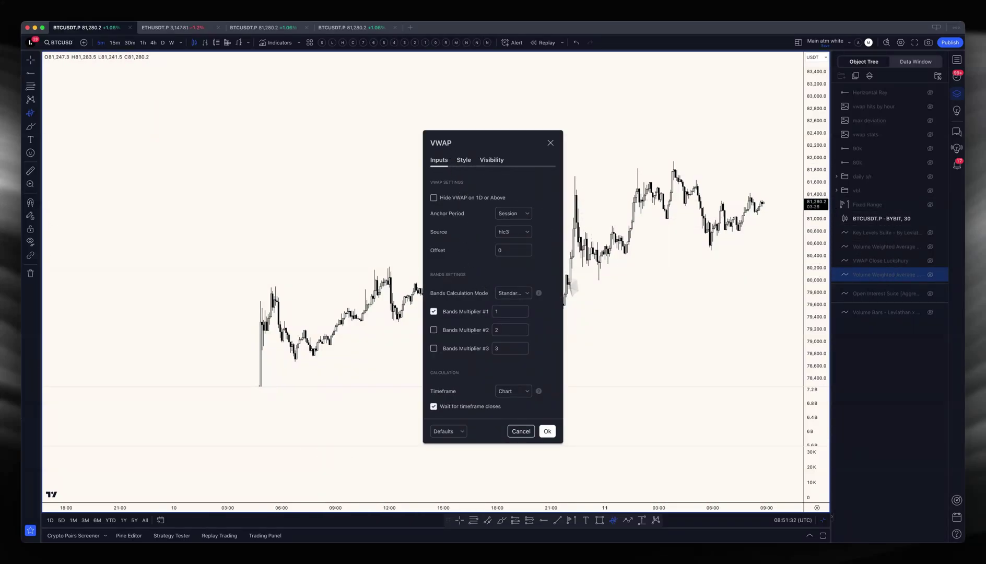
pyautogui.click(464, 160)
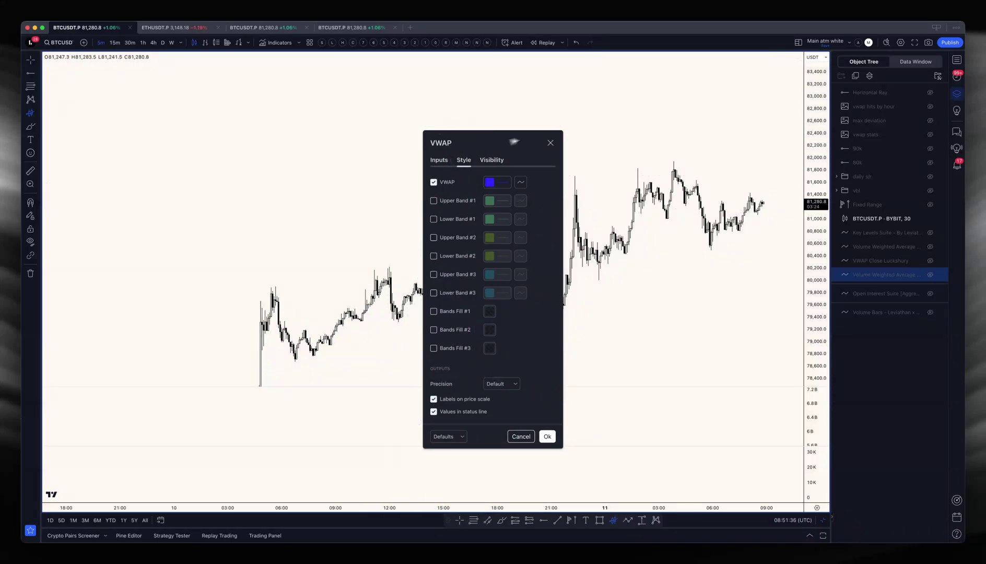
pyautogui.click(551, 143)
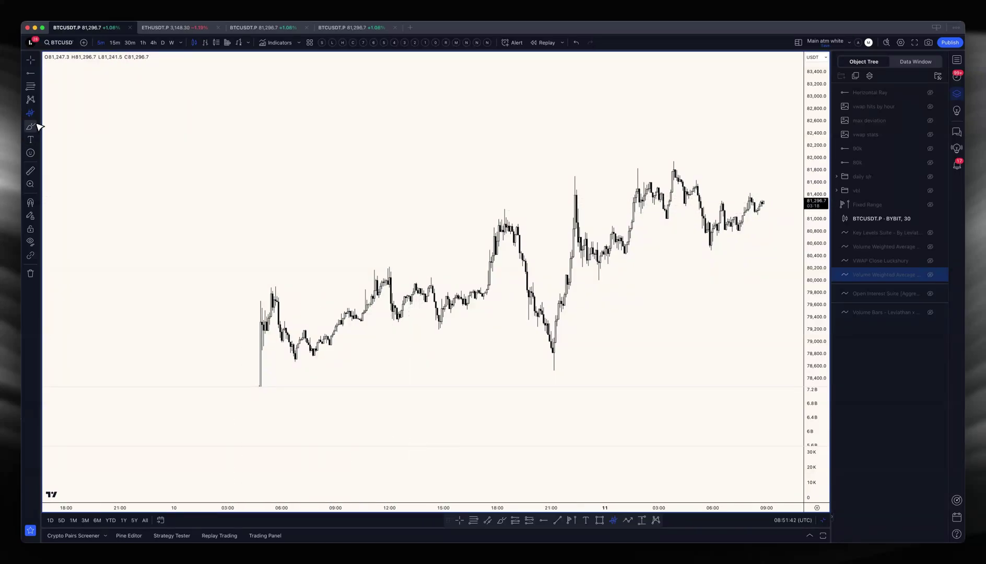
# Switch to 30-minute bars, reset the chart view and zoom out to early November
pyautogui.click(136, 45)
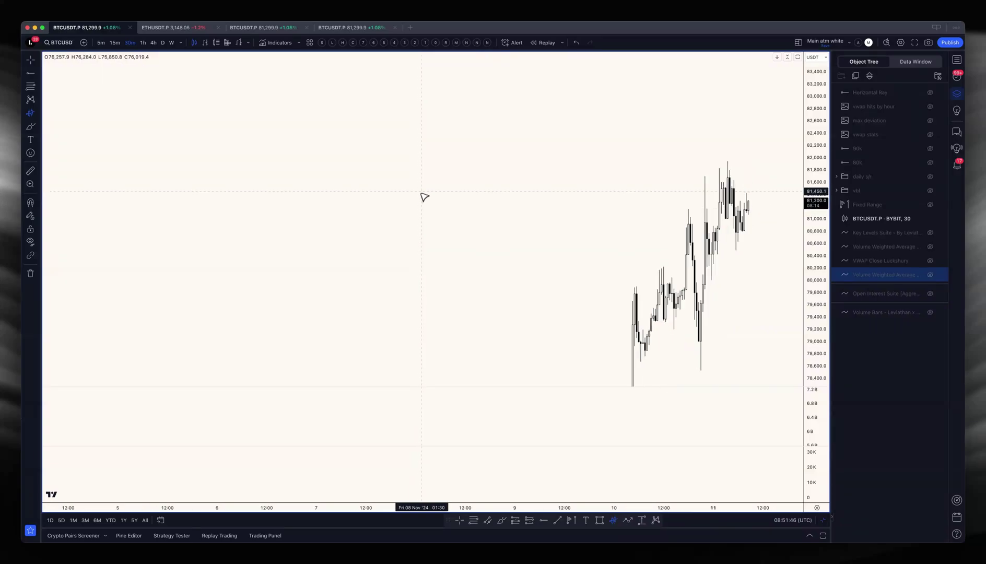
pyautogui.rightClick(412, 147)
pyautogui.click(430, 155)
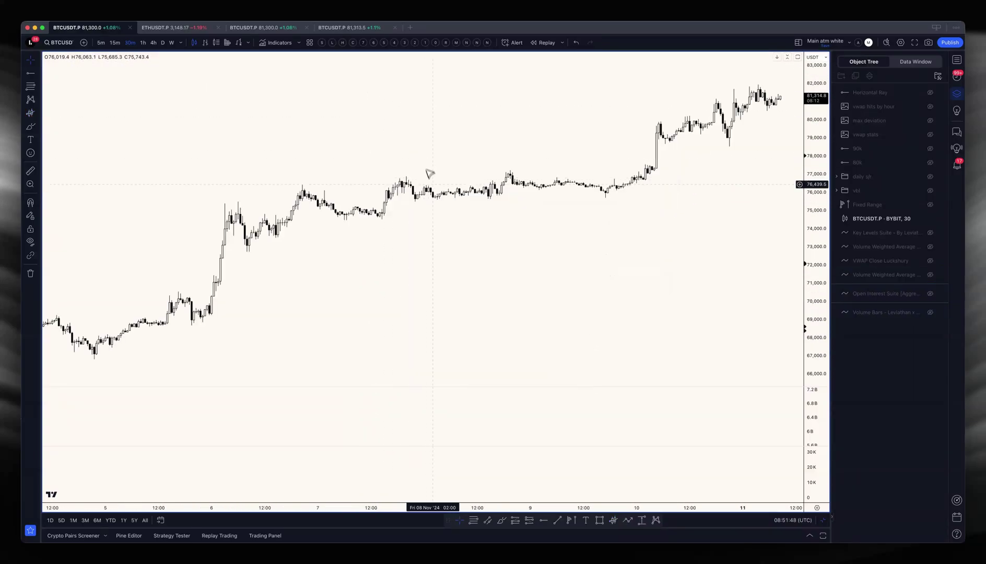
pyautogui.scroll(-5, 429, 173)
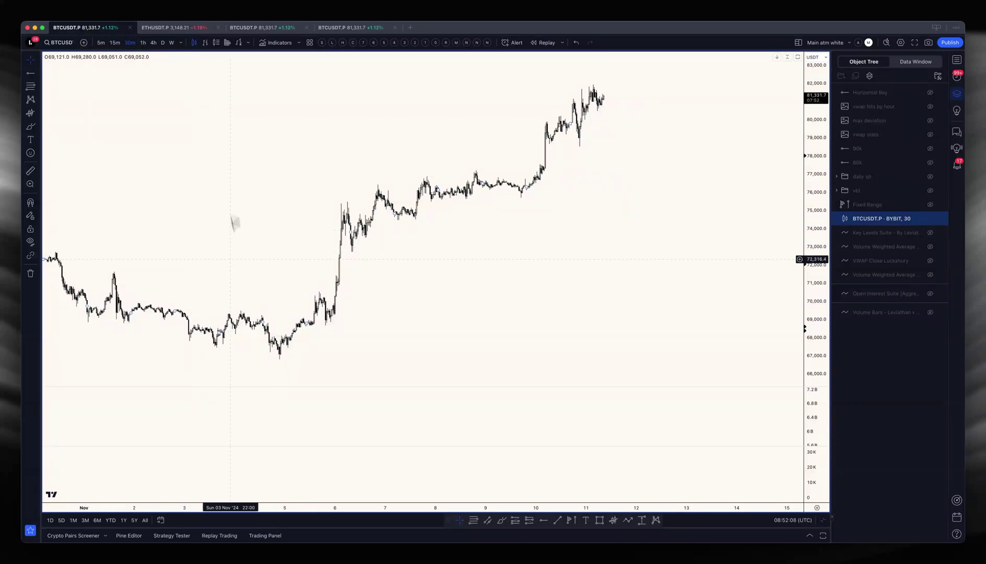
# Anchor a VWAP at the November 4 low
pyautogui.click(285, 366)
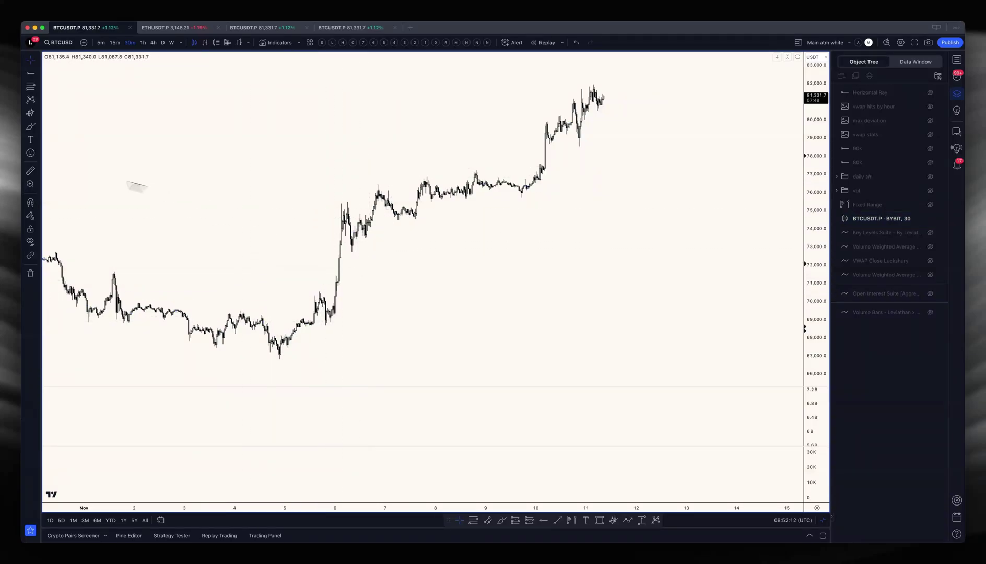
pyautogui.click(30, 112)
pyautogui.click(281, 348)
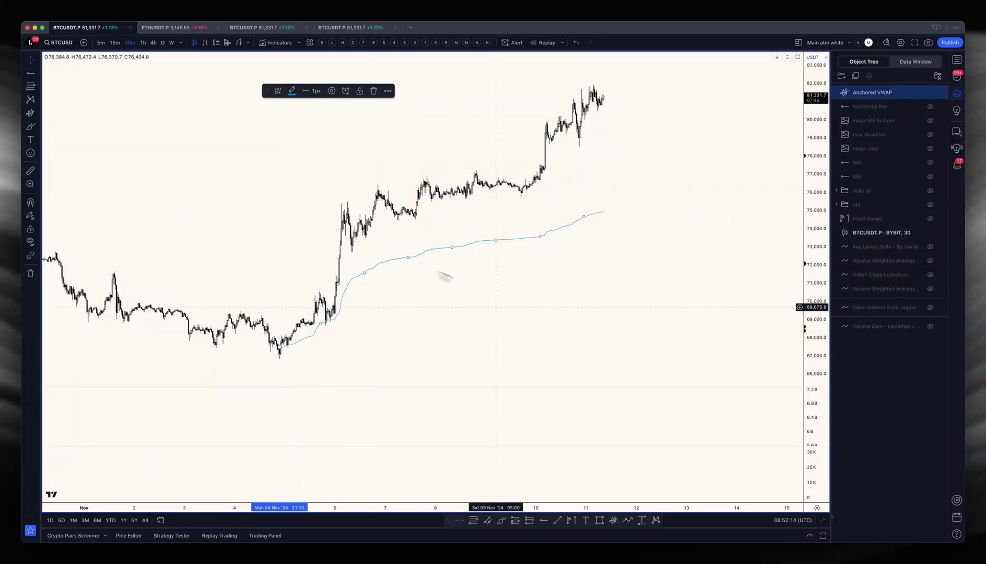
pyautogui.click(284, 372)
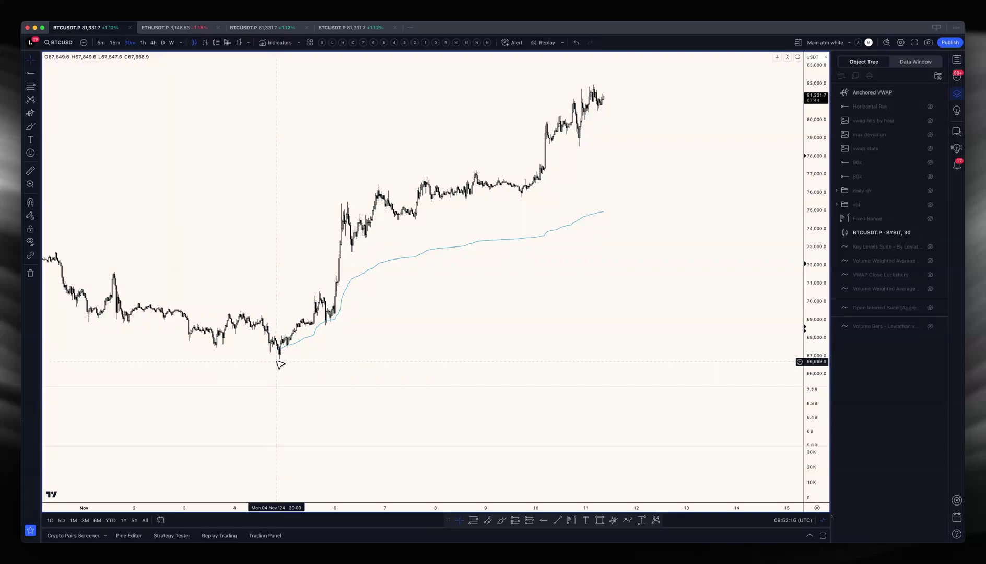
pyautogui.click(502, 519)
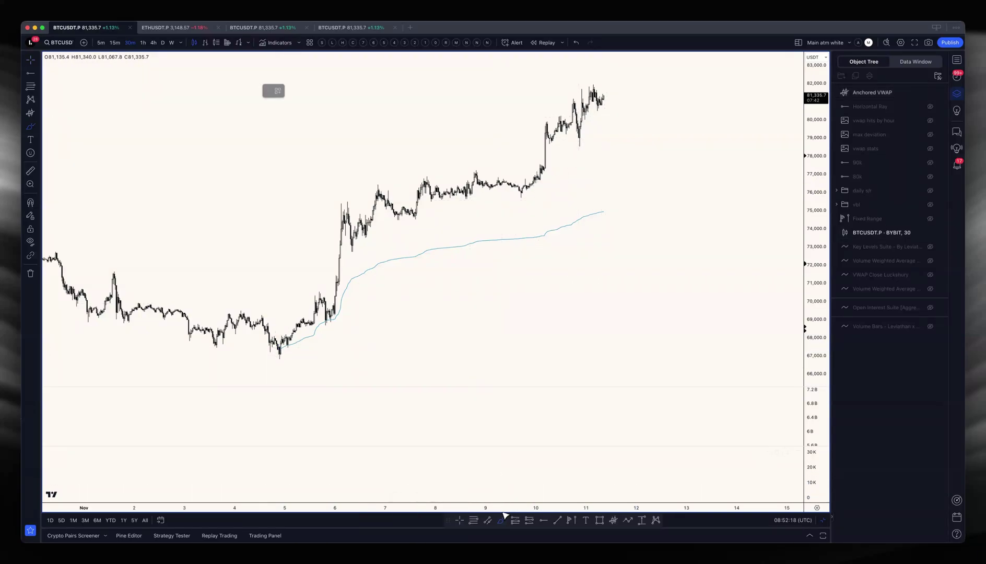
pyautogui.moveTo(604, 208); pyautogui.dragTo(612, 224)
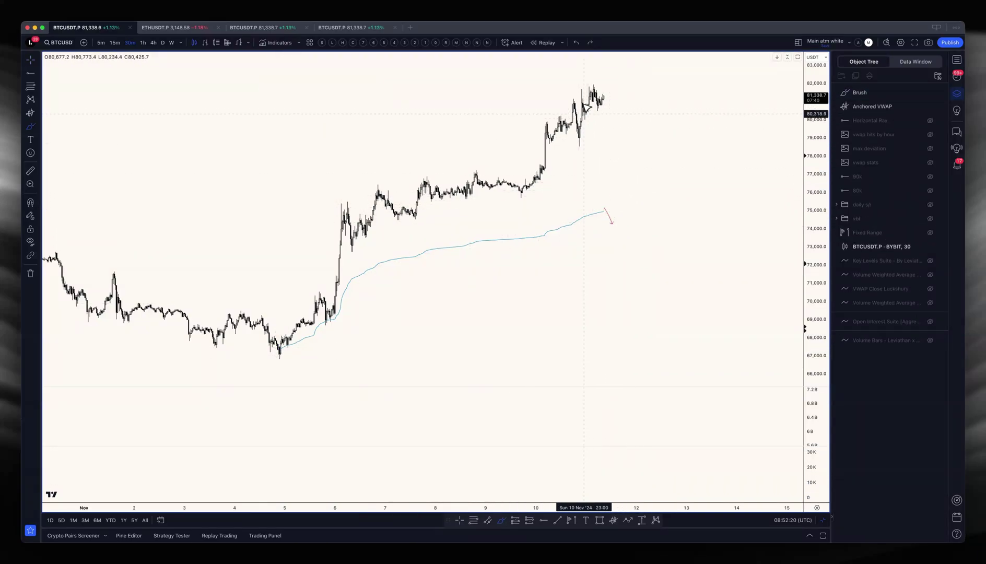
pyautogui.click(604, 210)
pyautogui.press('Delete')
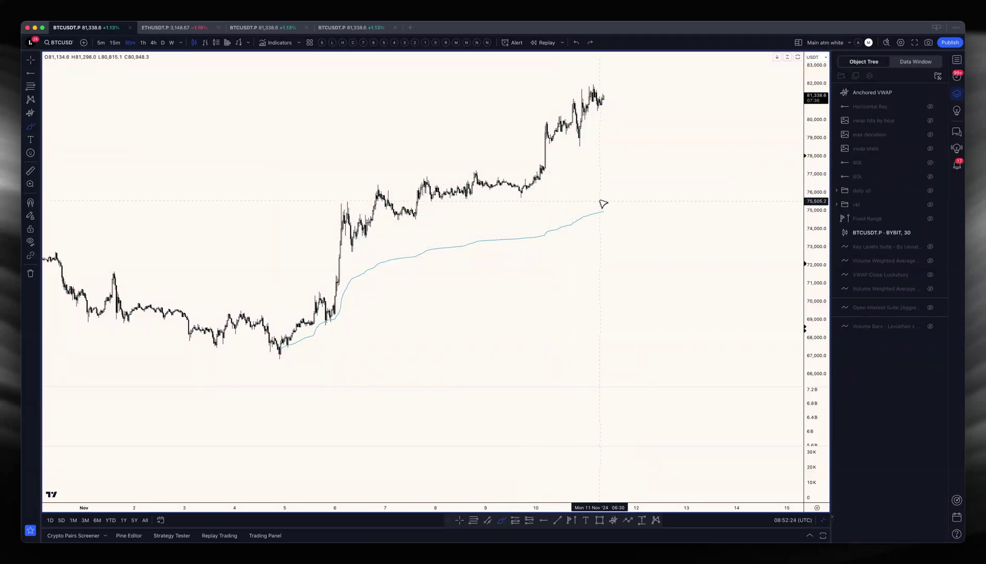
pyautogui.moveTo(603, 203)
pyautogui.mouseDown()
pyautogui.moveTo(590, 218)
pyautogui.moveTo(637, 187)
pyautogui.mouseUp()
pyautogui.press('Delete')
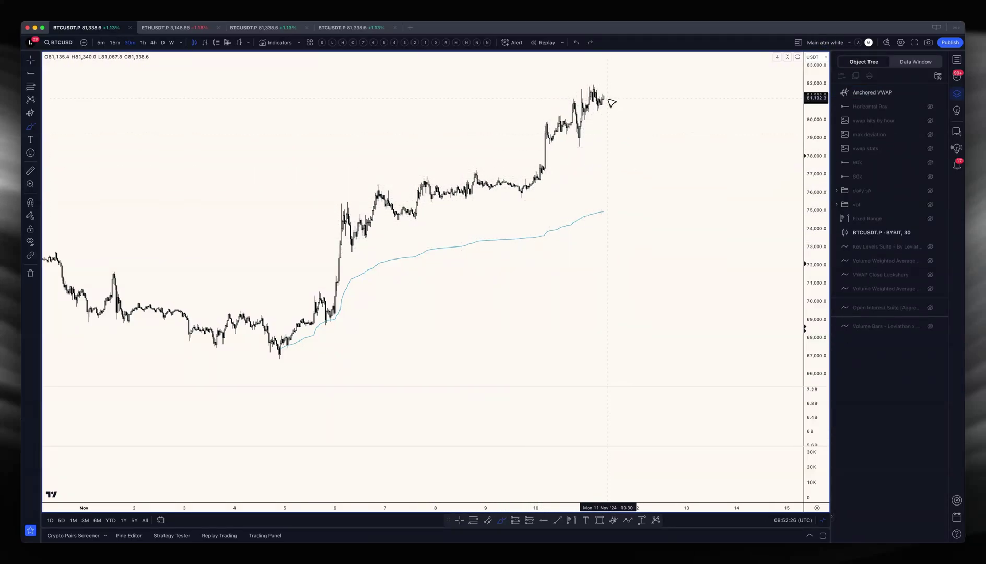
pyautogui.moveTo(608, 99); pyautogui.dragTo(624, 287)
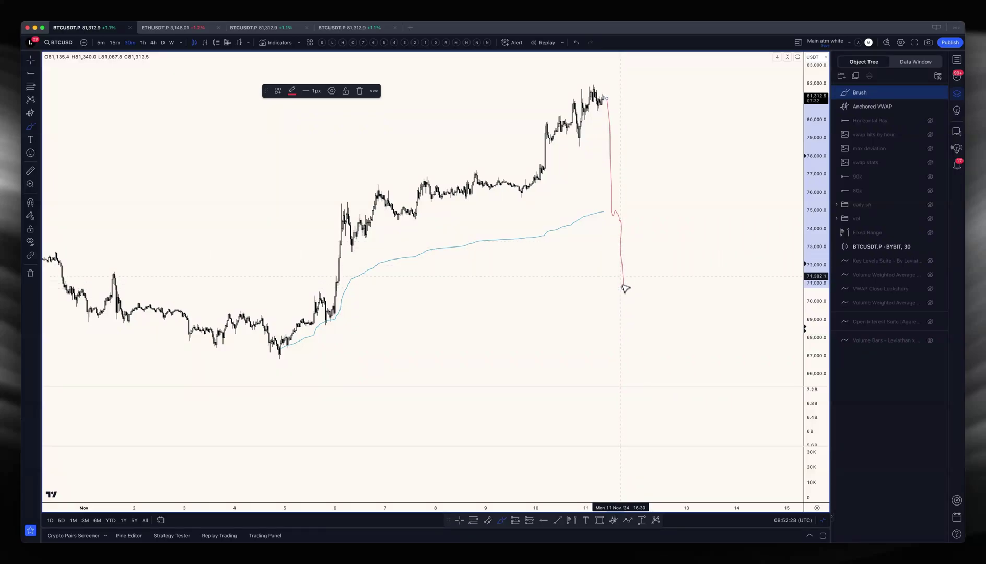
pyautogui.moveTo(296, 325); pyautogui.dragTo(406, 323)
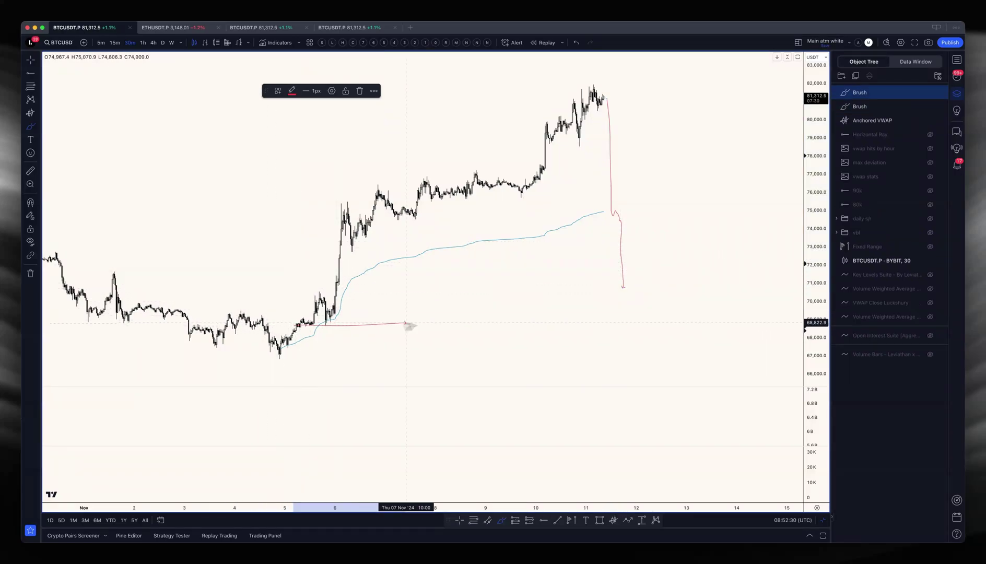
pyautogui.moveTo(260, 356); pyautogui.dragTo(330, 361)
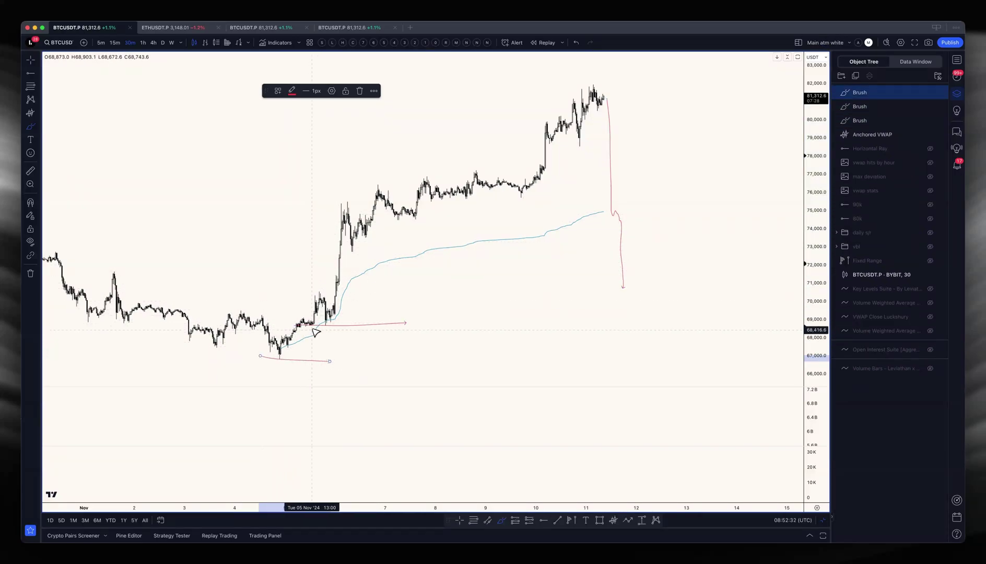
pyautogui.press('super+z')
pyautogui.press('super+z')
pyautogui.press('super+z')
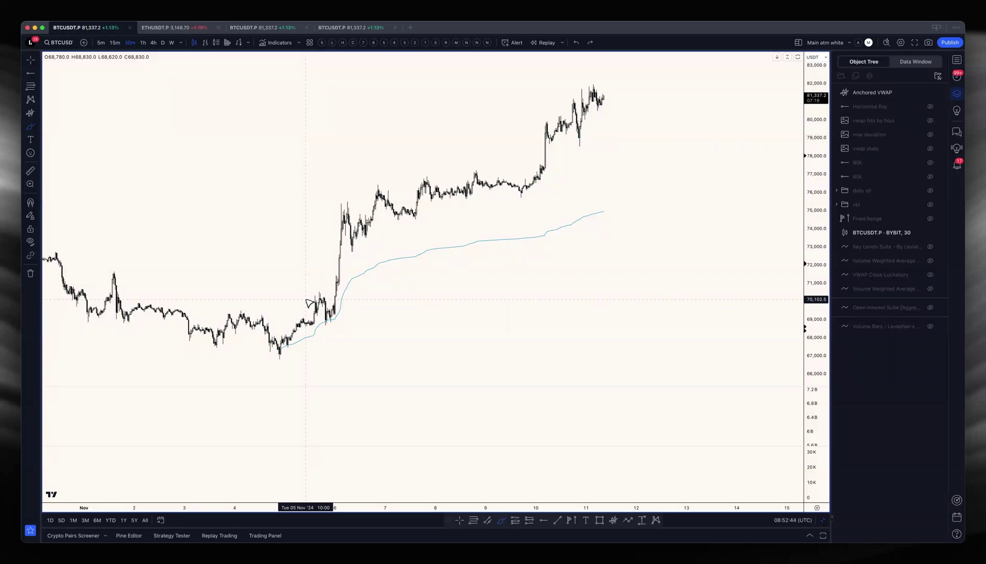
# Anchor a second VWAP at the 9 Nov low candle, rising toward about 79,400
pyautogui.scroll(1, 360, 300)
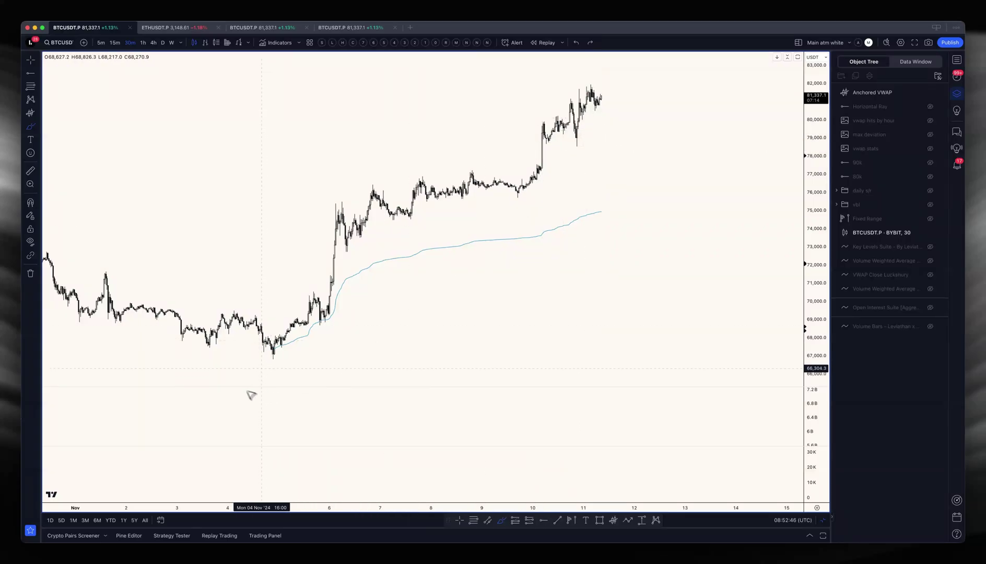
pyautogui.scroll(4, 508, 238)
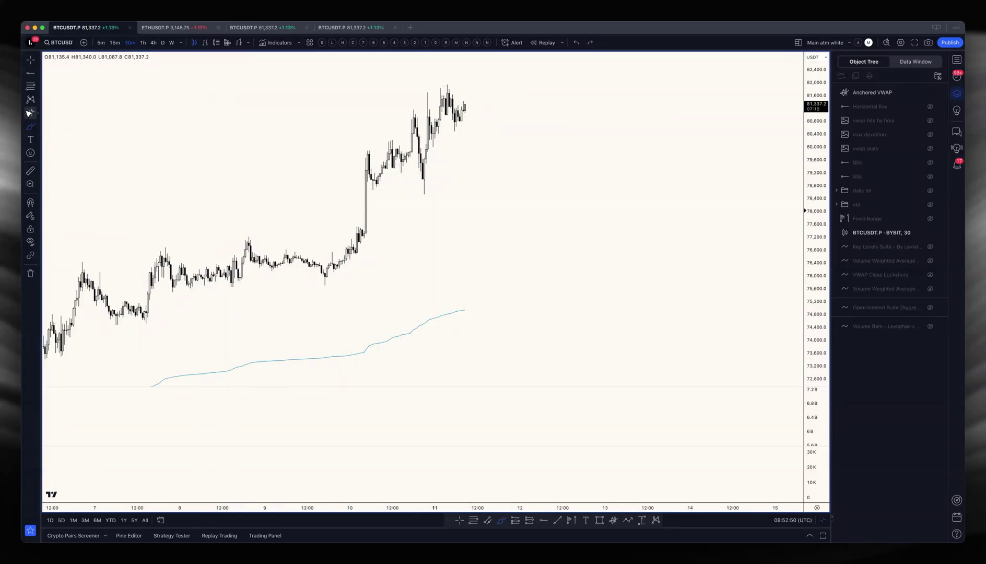
pyautogui.click(30, 114)
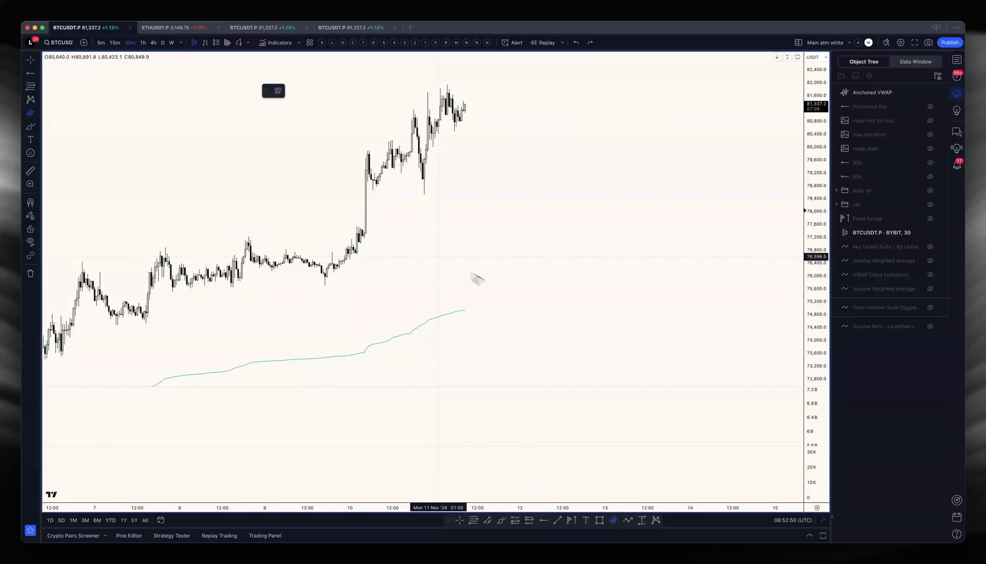
pyautogui.click(325, 273)
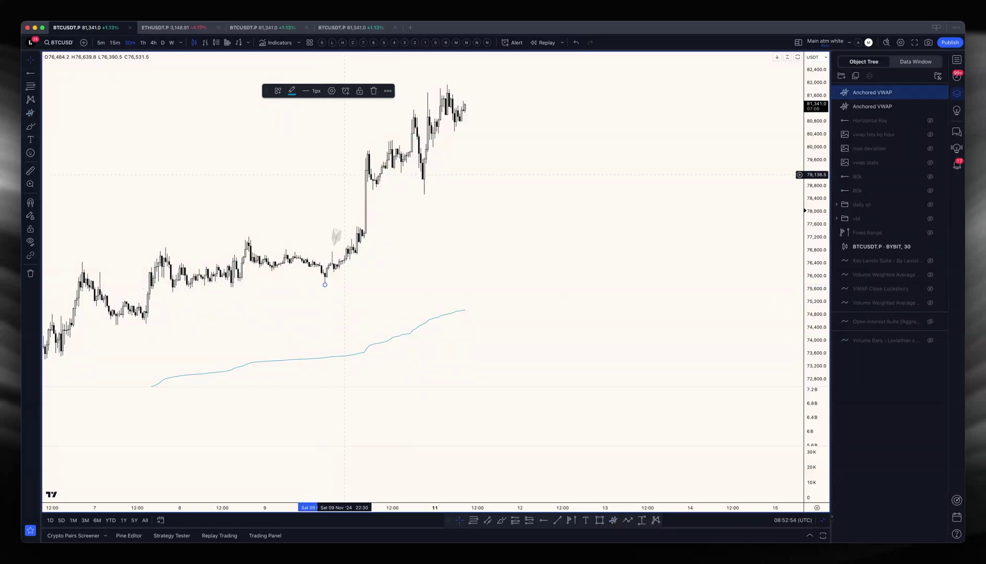
pyautogui.click(491, 308)
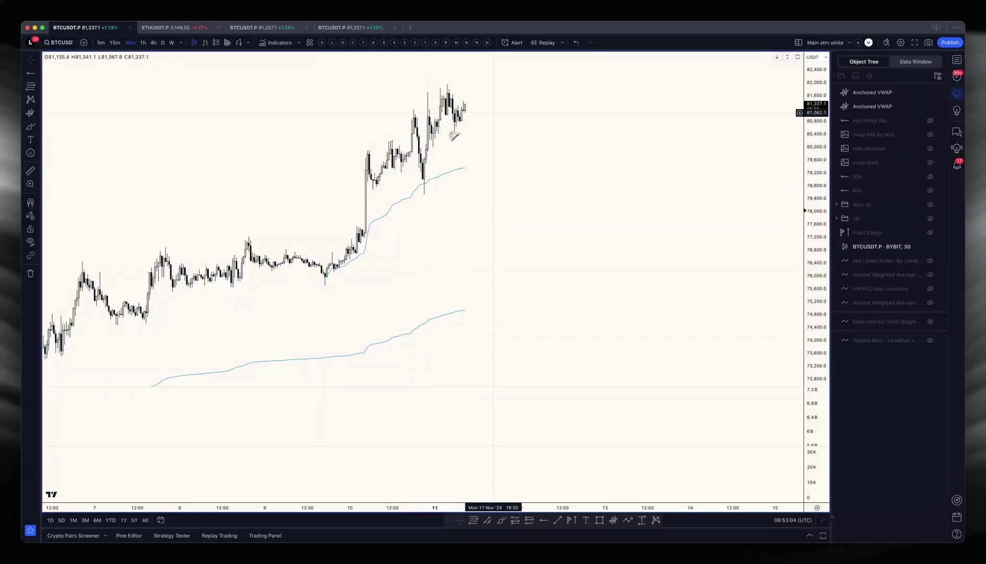
pyautogui.scroll(-5, 391, 185)
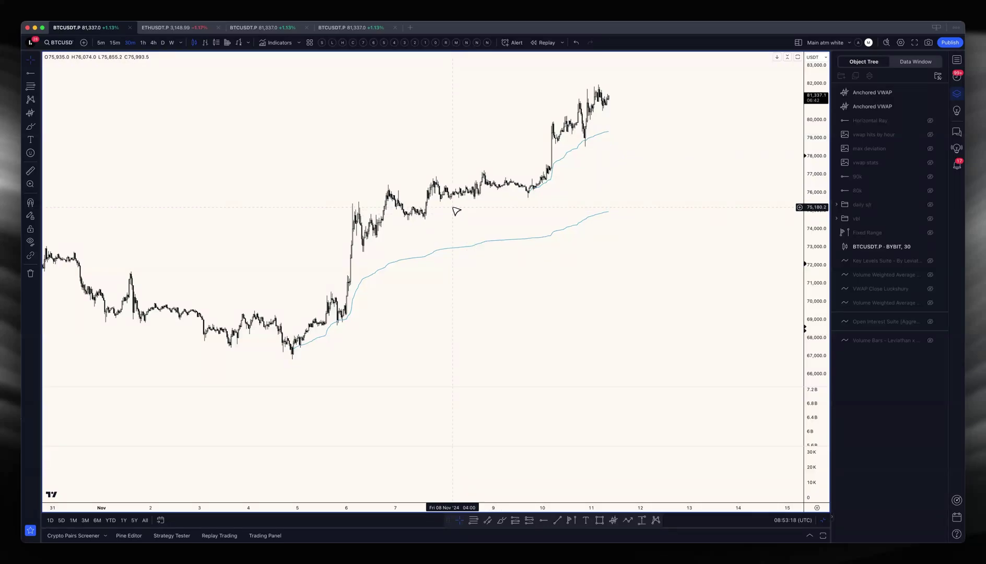
pyautogui.click(501, 520)
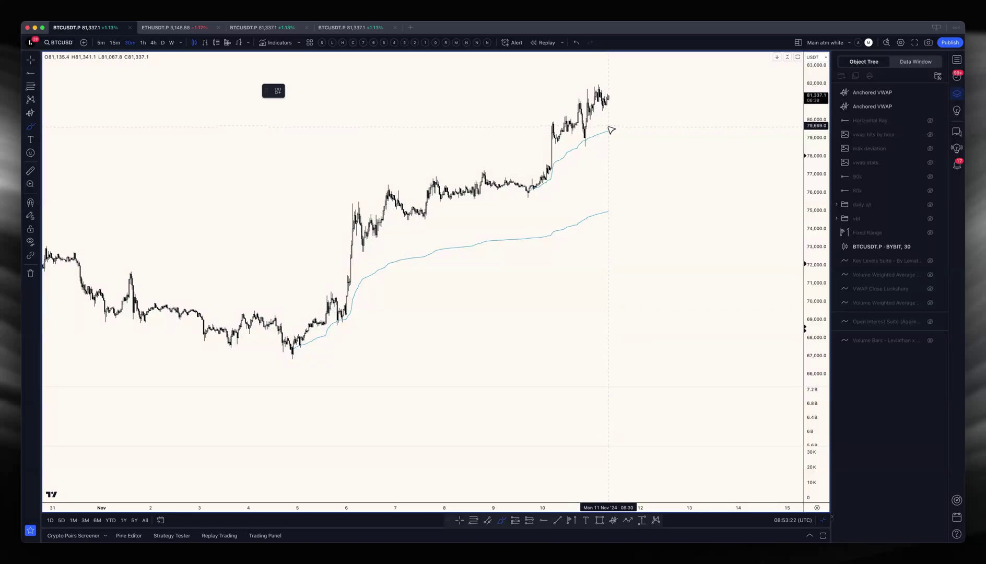
pyautogui.moveTo(609, 128); pyautogui.dragTo(609, 137)
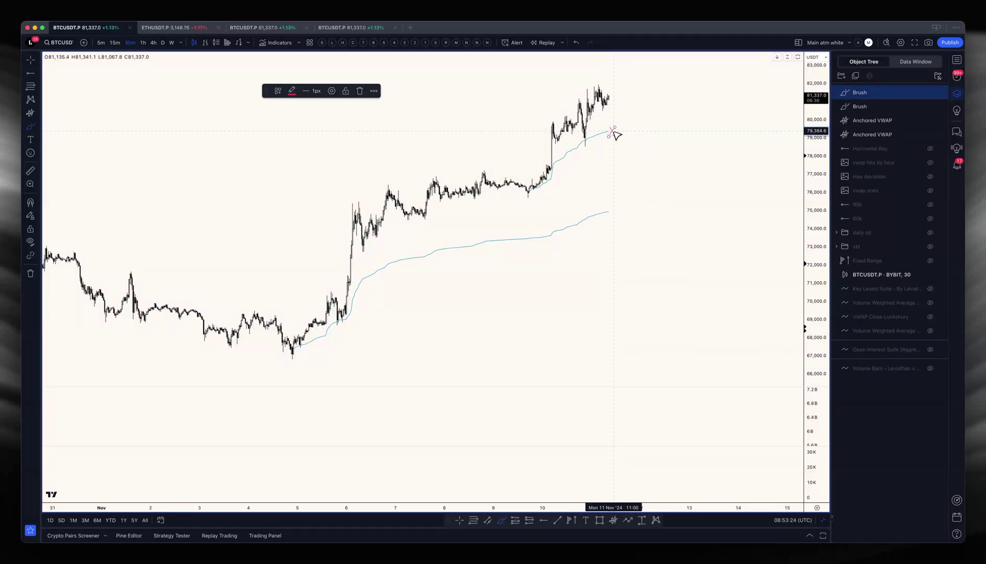
pyautogui.press('super+z')
pyautogui.press('super+z')
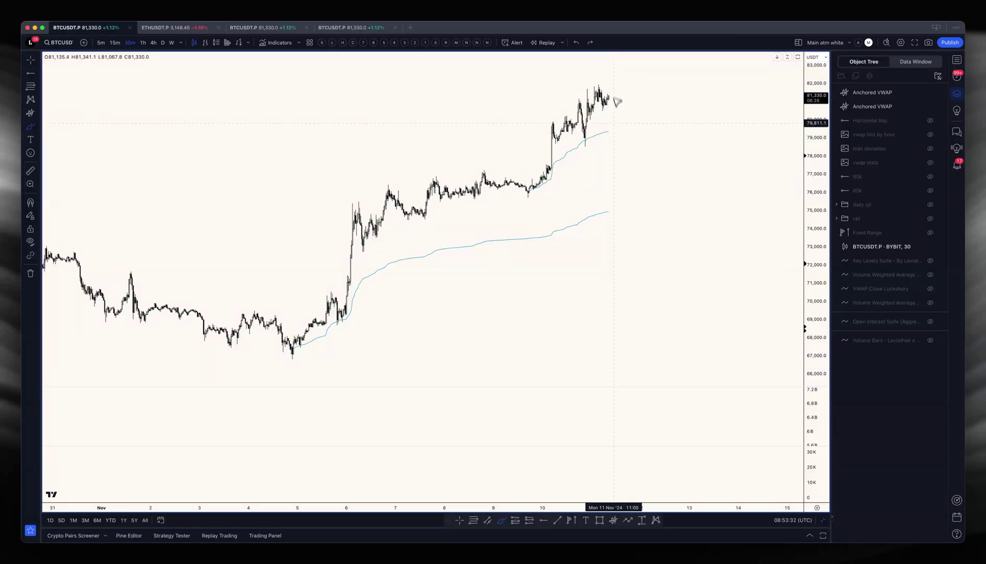
pyautogui.click(610, 132)
pyautogui.click(617, 118)
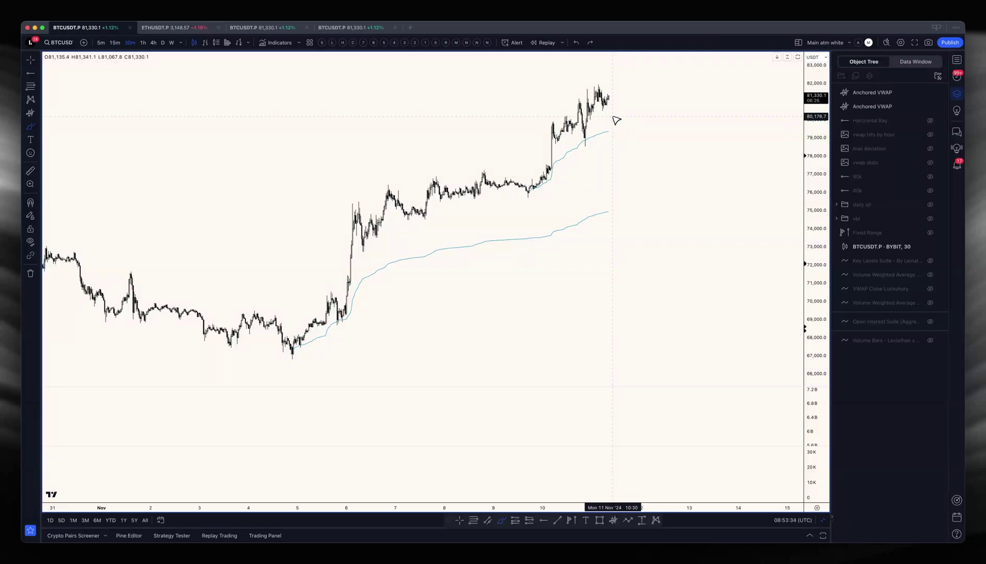
pyautogui.moveTo(606, 126); pyautogui.dragTo(614, 126)
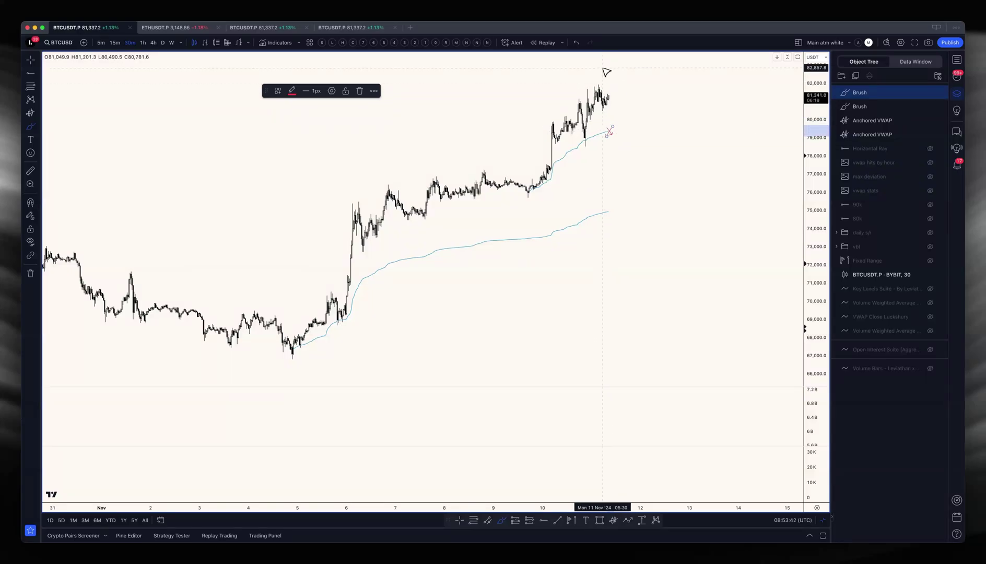
pyautogui.press('super+z')
pyautogui.press('super+z')
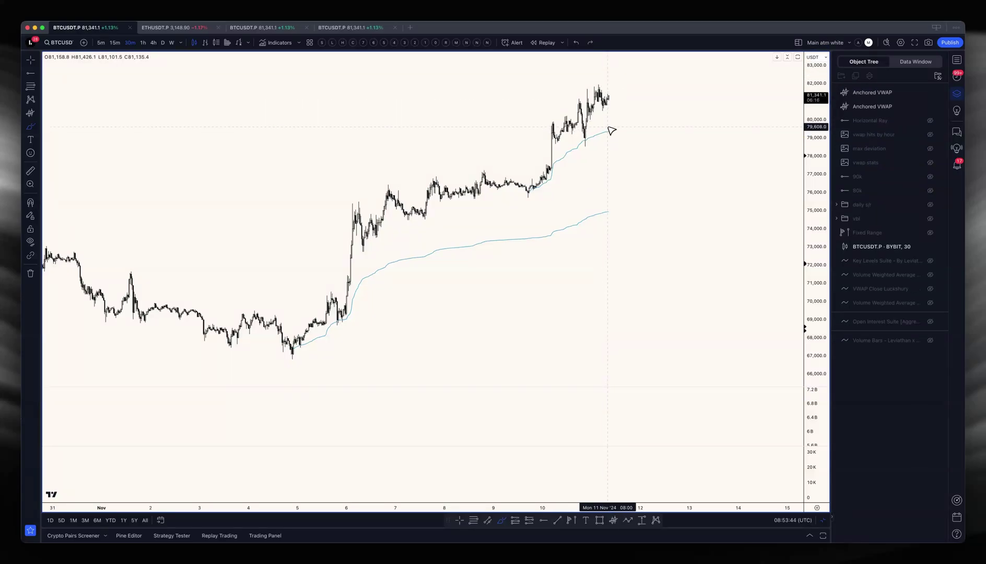
pyautogui.scroll(-5, 383, 217)
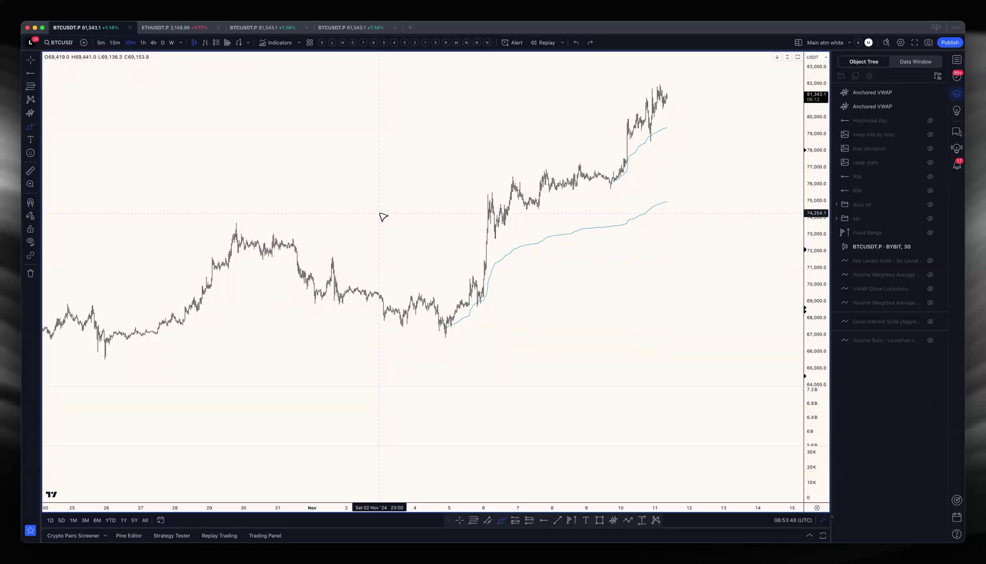
# Move the Nov 4 anchored VWAP's start onto the 22:00 low candle near 67,000
pyautogui.scroll(3, 382, 217)
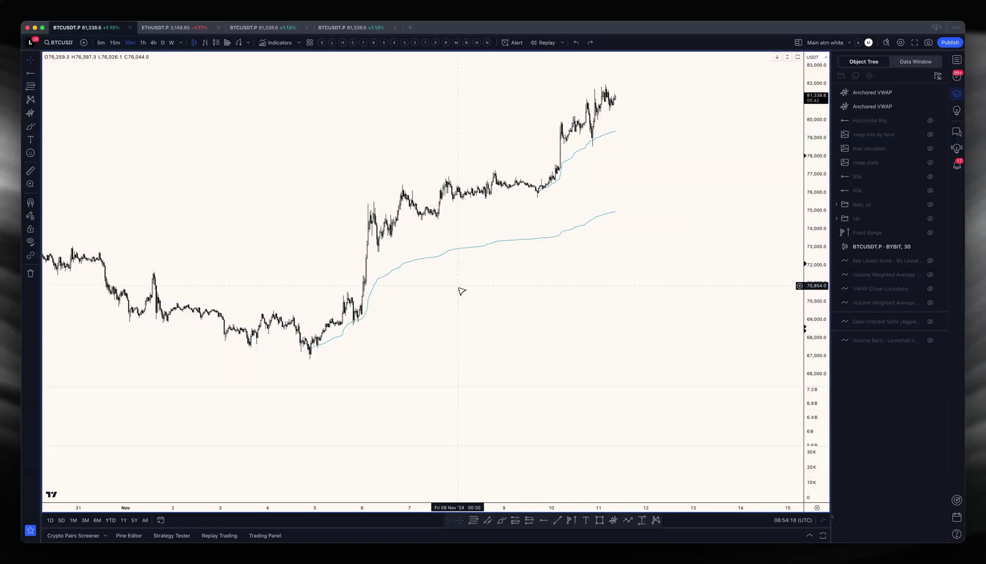
pyautogui.scroll(3, 459, 289)
pyautogui.scroll(5, 605, 194)
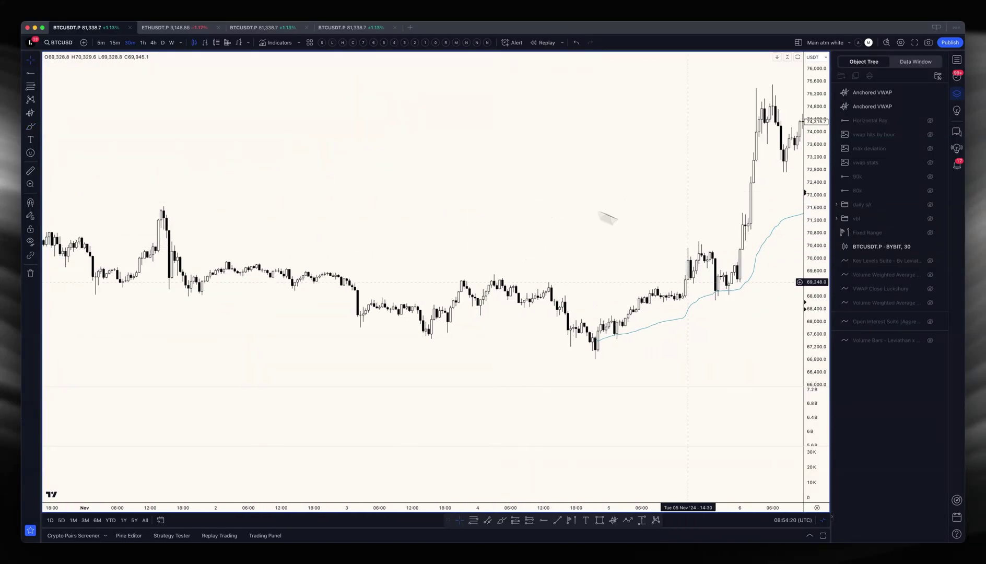
pyautogui.moveTo(813, 325); pyautogui.dragTo(435, 84)
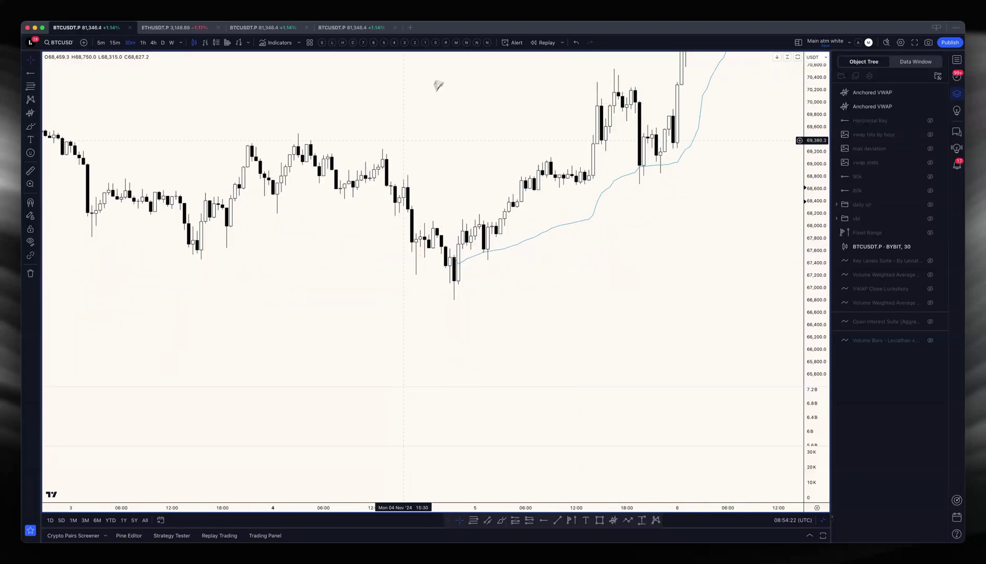
pyautogui.moveTo(457, 263); pyautogui.dragTo(458, 275)
pyautogui.click(528, 288)
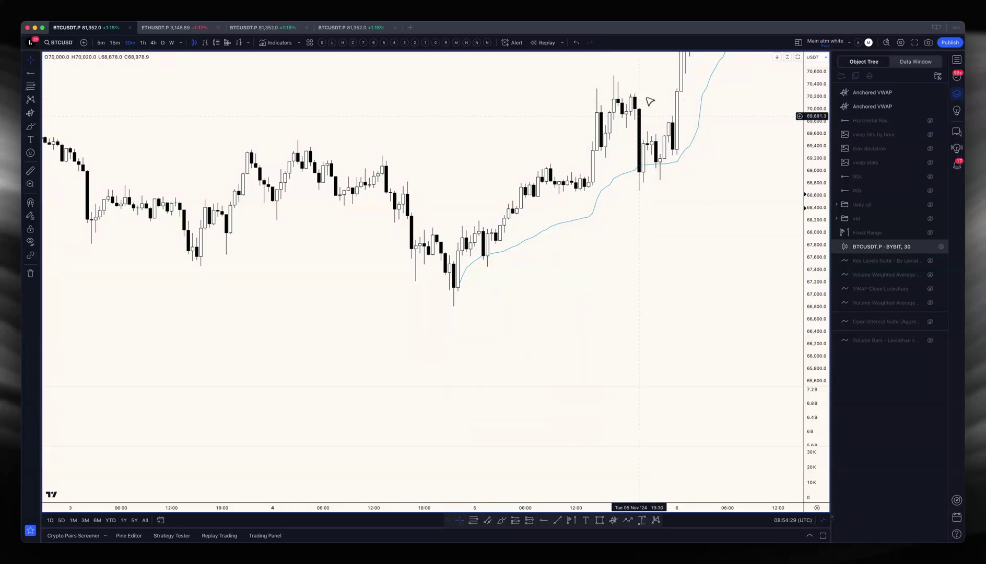
# Select the Nov 4 and Nov 9 anchored VWAPs, recentre on recent candles, and hide the Nov 9 line
pyautogui.click(460, 288)
pyautogui.click(459, 290)
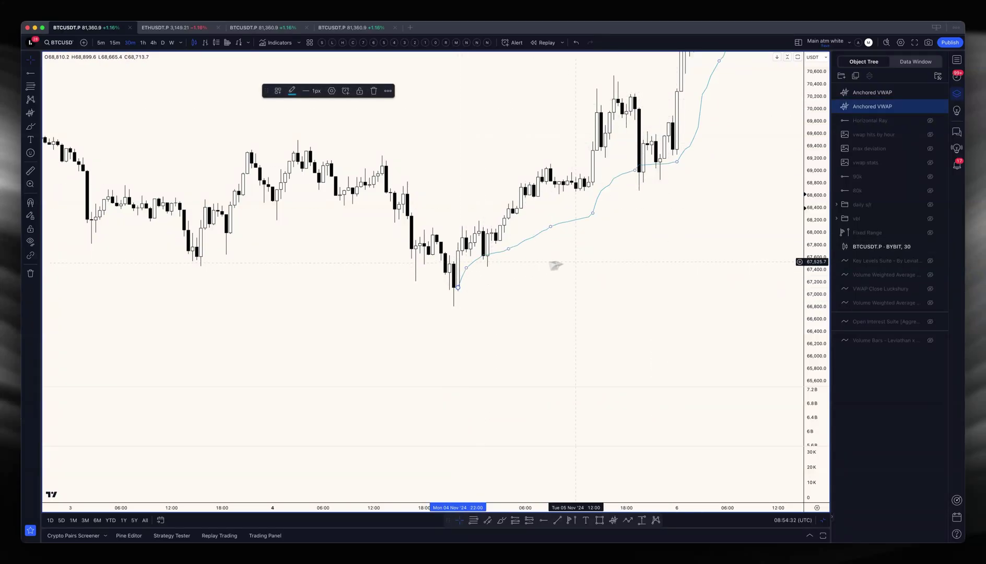
pyautogui.hscroll(5, 634, 205)
pyautogui.hscroll(10, 403, 334)
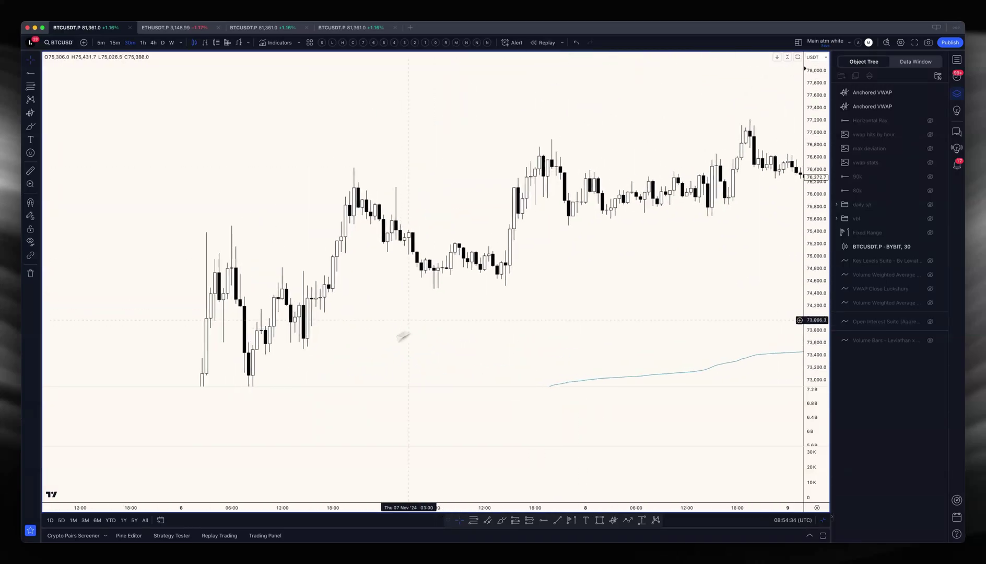
pyautogui.click(394, 253)
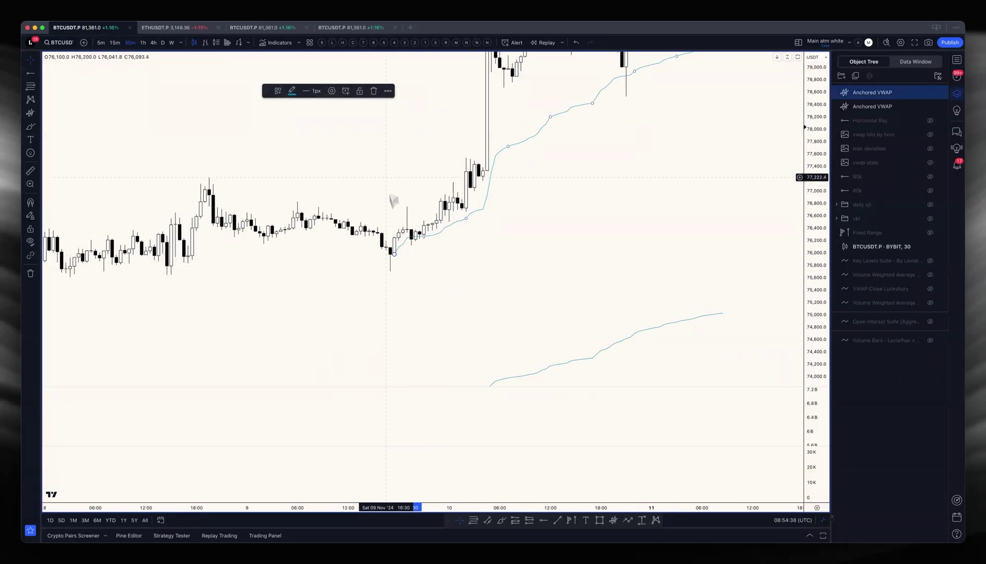
pyautogui.moveTo(389, 206); pyautogui.dragTo(346, 42)
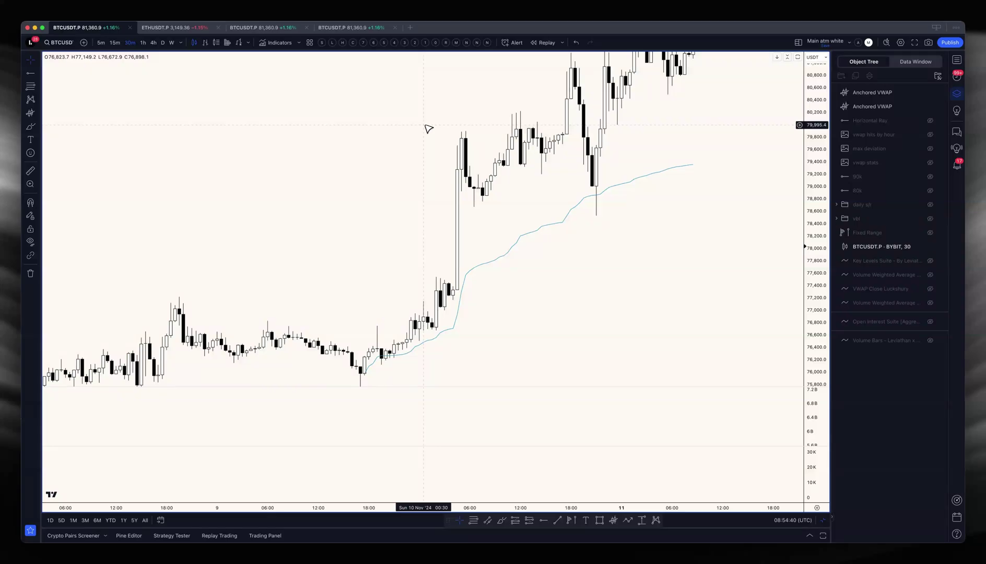
pyautogui.hscroll(5, 548, 167)
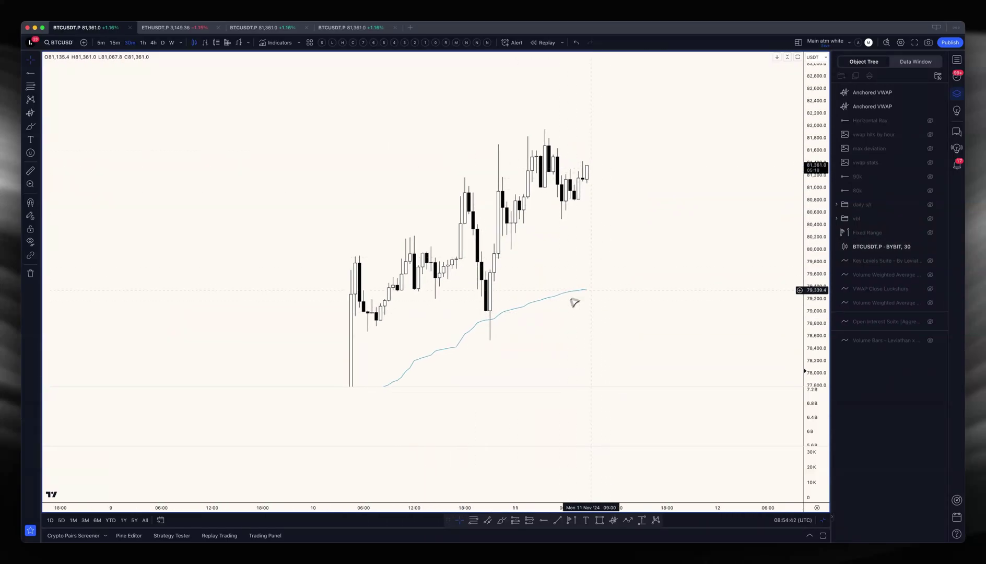
pyautogui.moveTo(574, 302); pyautogui.dragTo(605, 124)
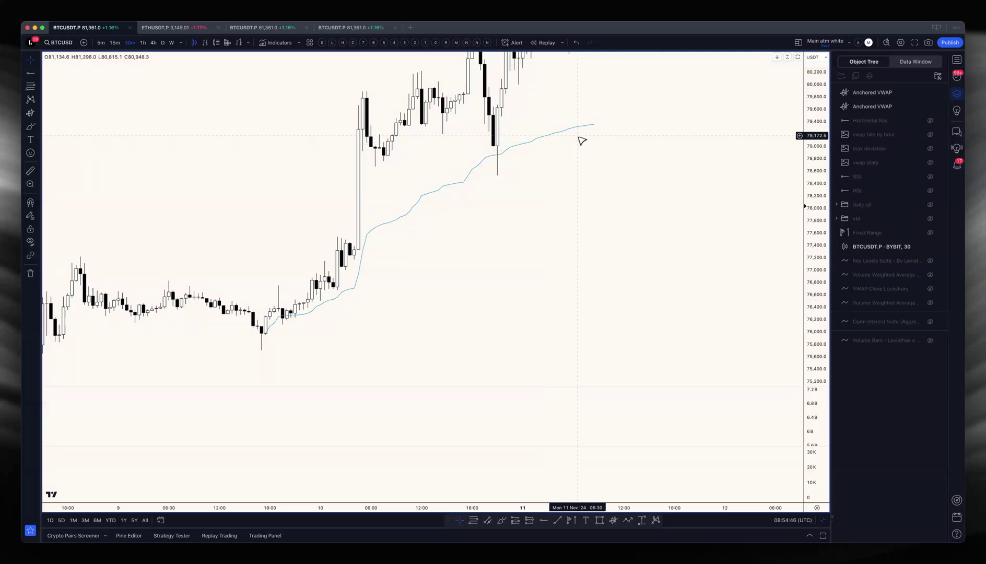
pyautogui.click(930, 93)
# Hide the second anchored VWAP and re-show the VWAP Close Luckshury levels and VWAP line
pyautogui.click(930, 106)
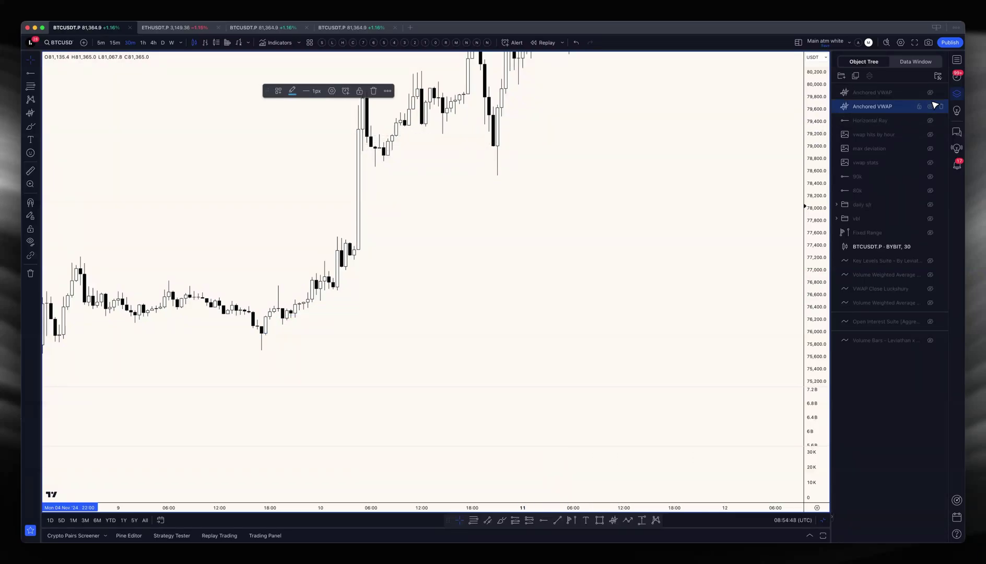
pyautogui.click(930, 288)
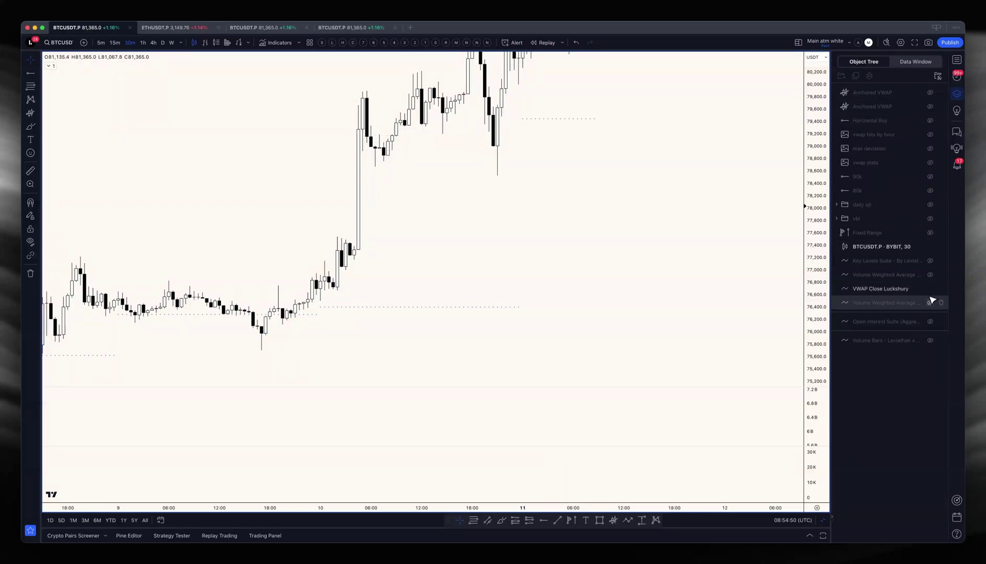
pyautogui.click(931, 303)
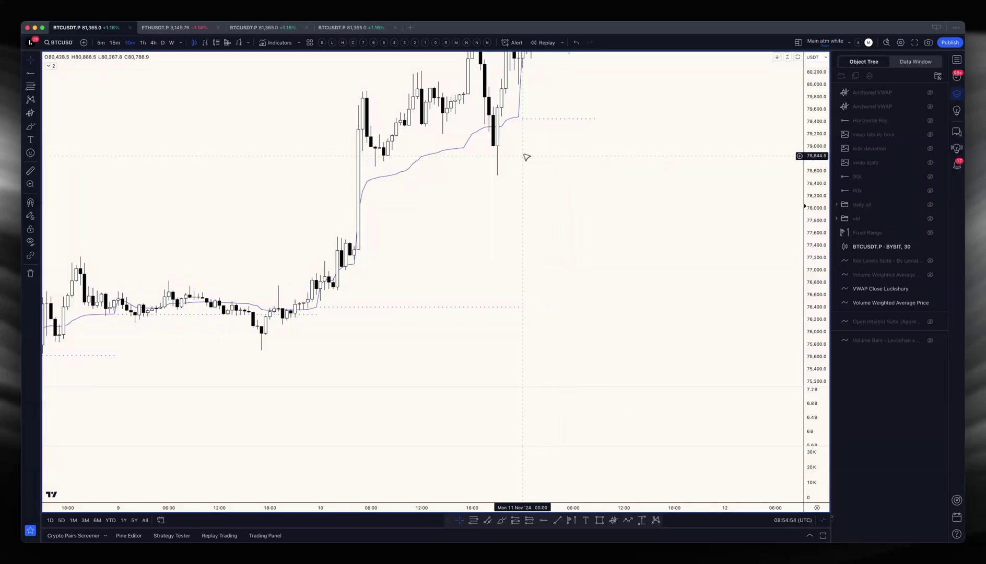
# Pan the chart to bring the recent highs and latest bars into view
pyautogui.moveTo(524, 156); pyautogui.dragTo(572, 138)
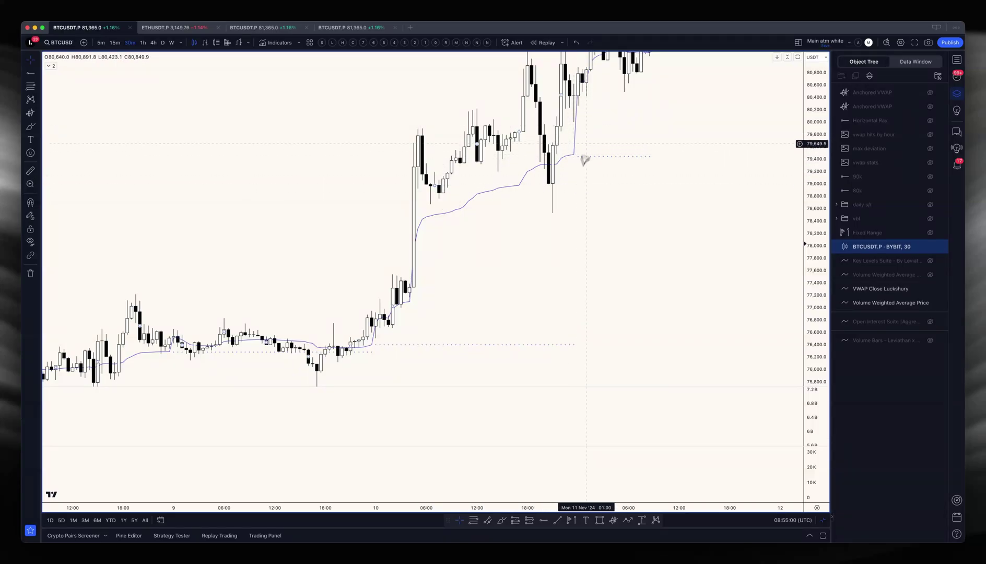
pyautogui.moveTo(590, 158); pyautogui.dragTo(600, 258)
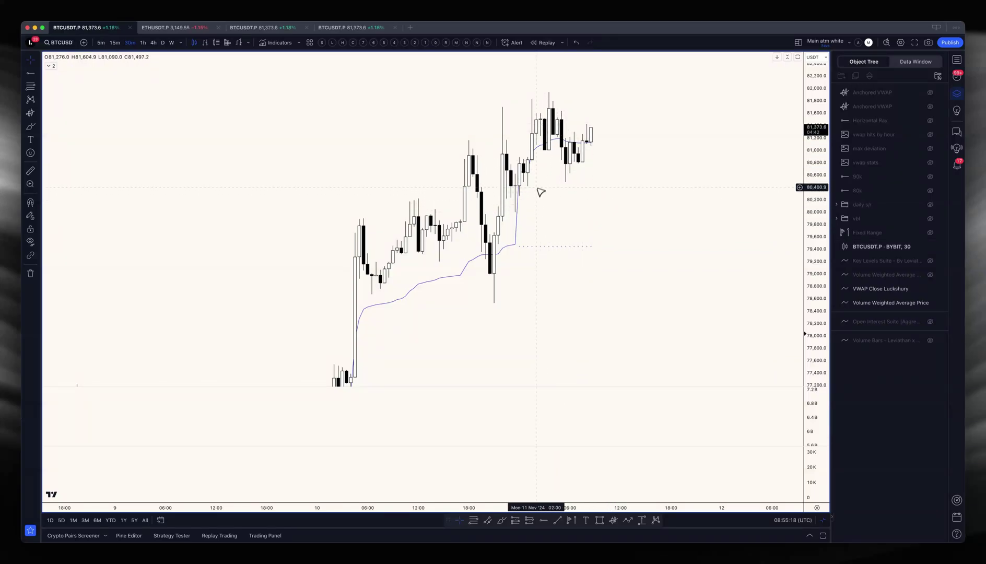
pyautogui.scroll(-6, 545, 199)
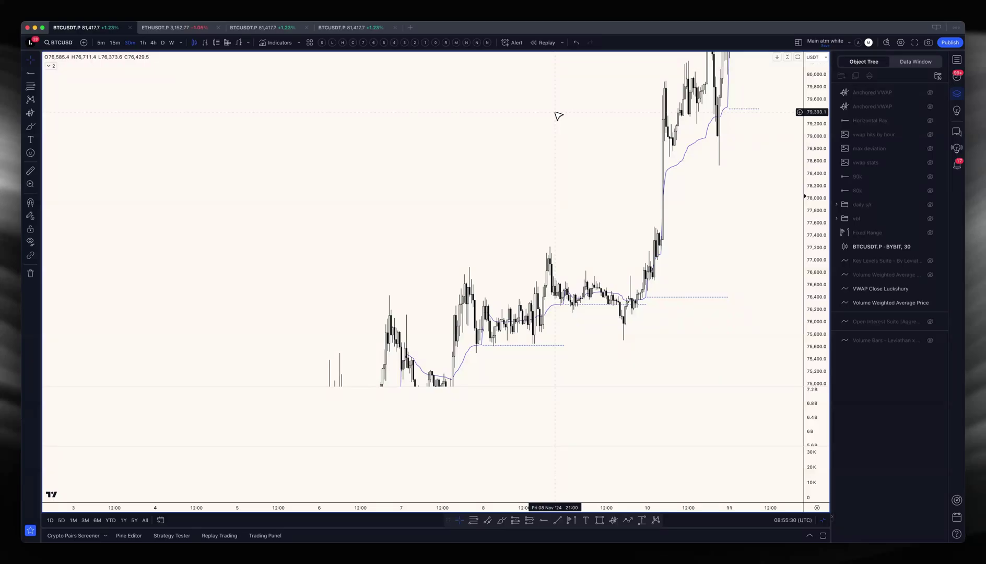
pyautogui.scroll(-3, 442, 204)
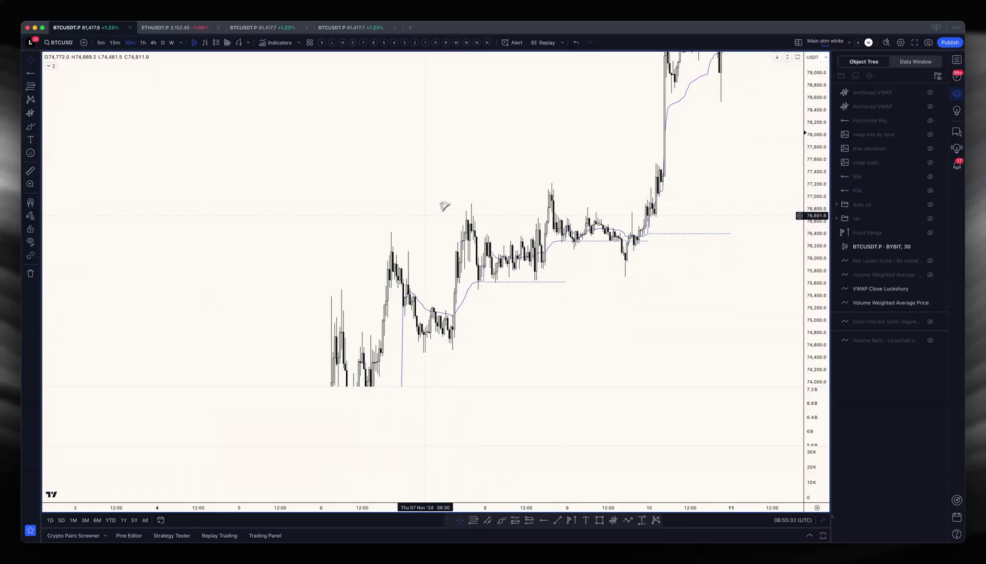
pyautogui.hscroll(4, 611, 185)
# Hide the Volume Weighted Average Price indicator and scroll back toward late-October candles
pyautogui.click(930, 302)
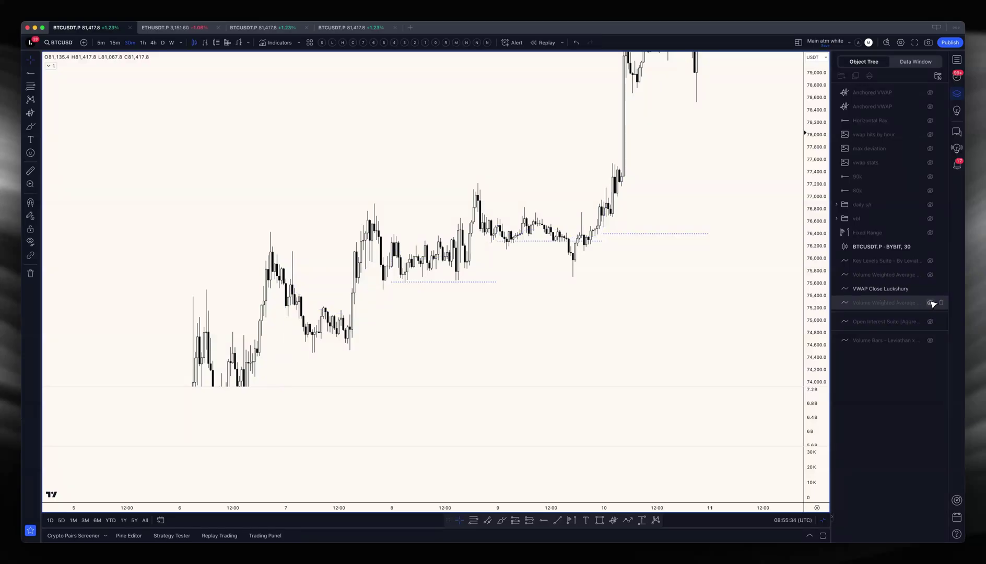
pyautogui.hscroll(-10, 557, 308)
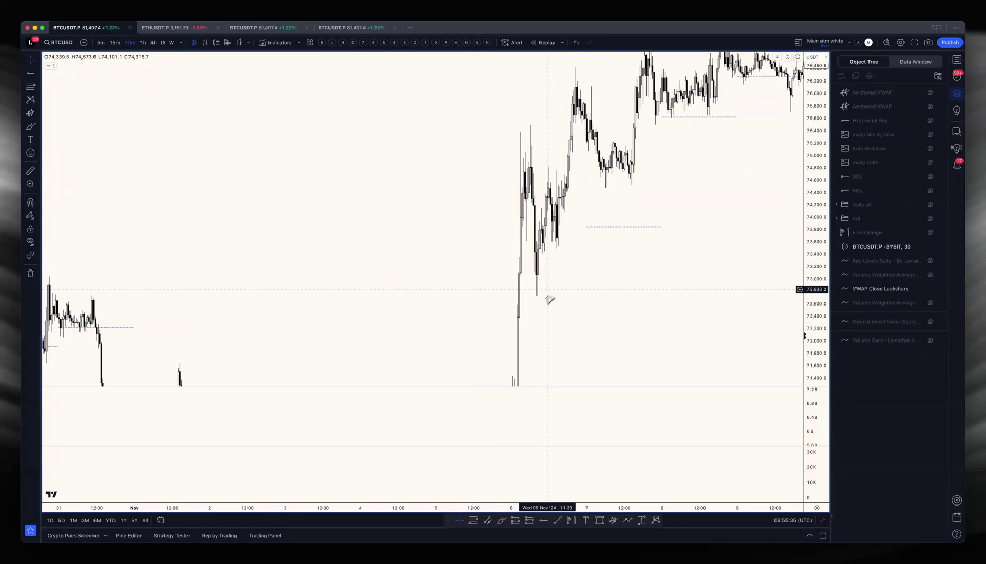
pyautogui.scroll(-5, 559, 247)
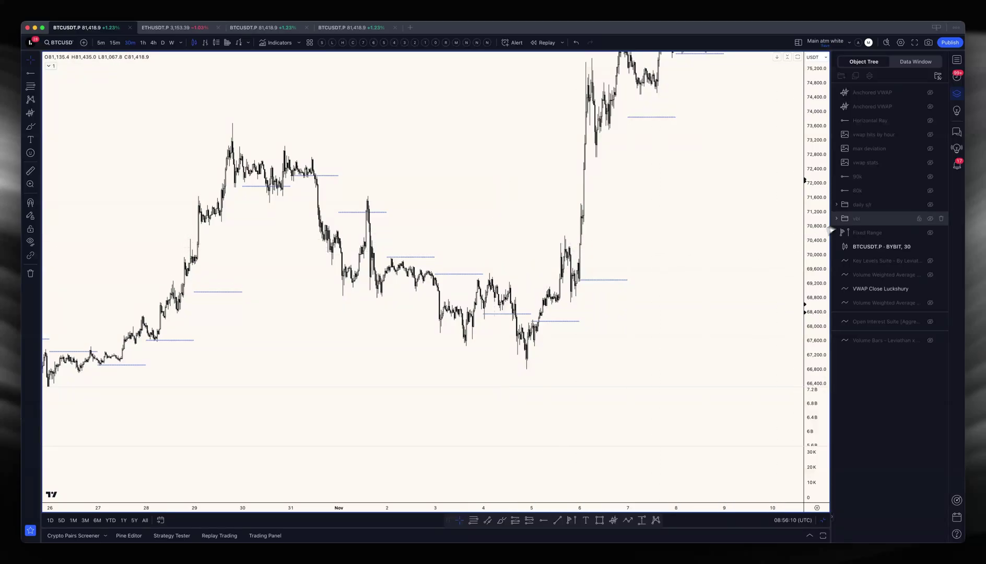
# Select the vwap stats table and move it off the candles, slightly right
pyautogui.click(936, 163)
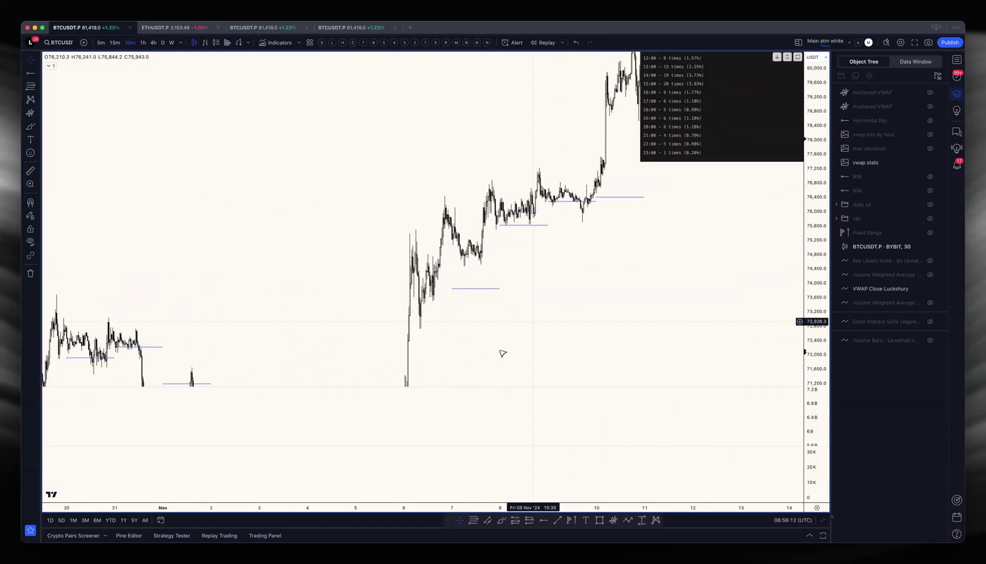
pyautogui.moveTo(525, 231); pyautogui.dragTo(557, 229)
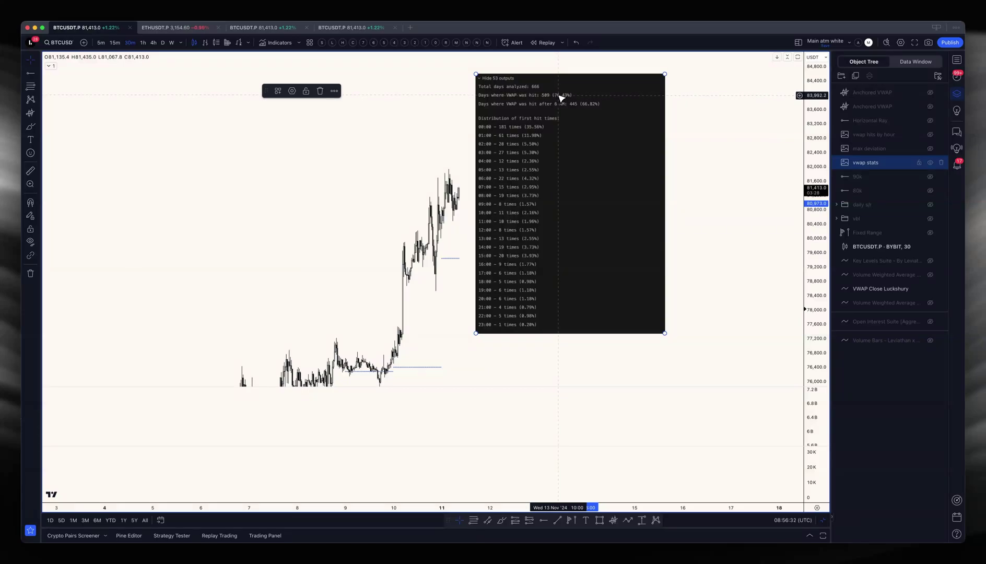
pyautogui.moveTo(566, 97); pyautogui.dragTo(585, 134)
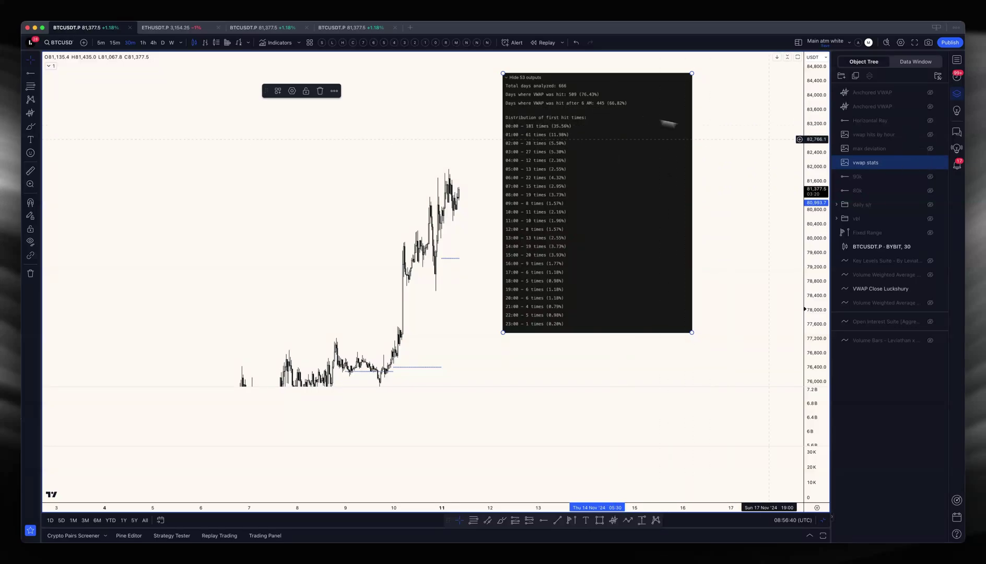
# Hide vwap stats and place the vwap hits by hour chart in the upper right
pyautogui.click(930, 163)
pyautogui.click(930, 135)
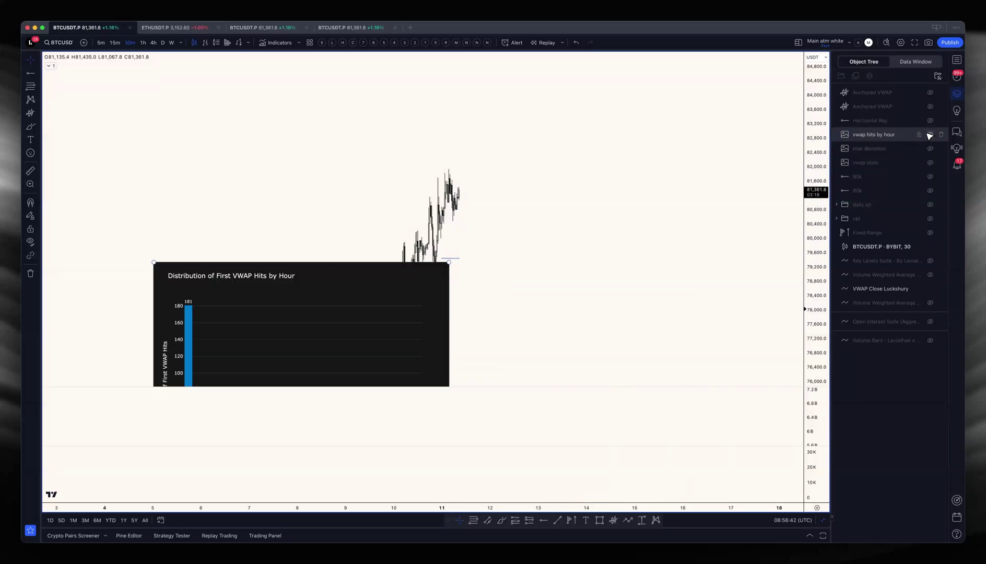
pyautogui.moveTo(392, 268); pyautogui.dragTo(720, 114)
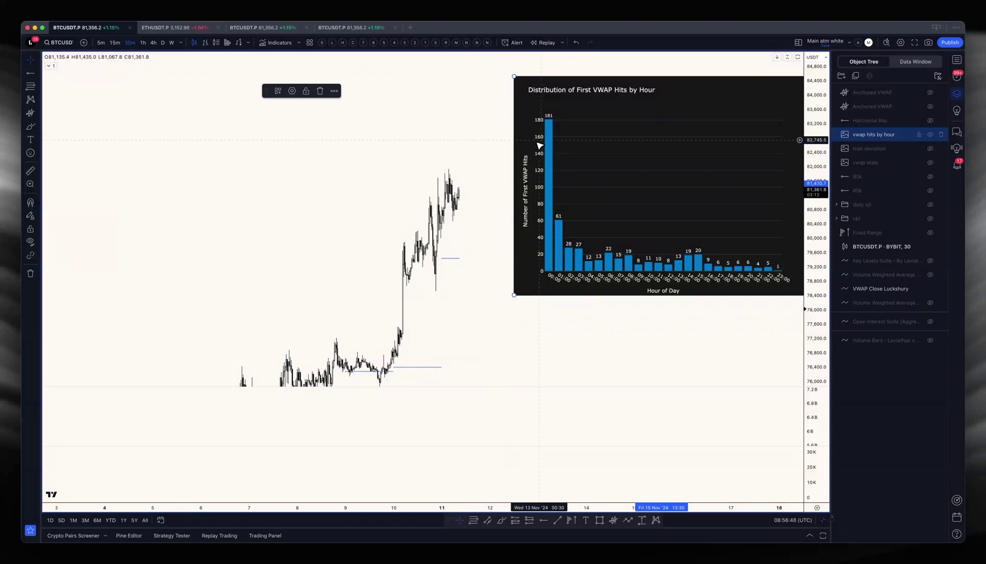
# Draw red annotation arrows at the 181 and 61 bars and toward the latest candles
pyautogui.press('super+shift+a')
pyautogui.moveTo(622, 97); pyautogui.dragTo(560, 141)
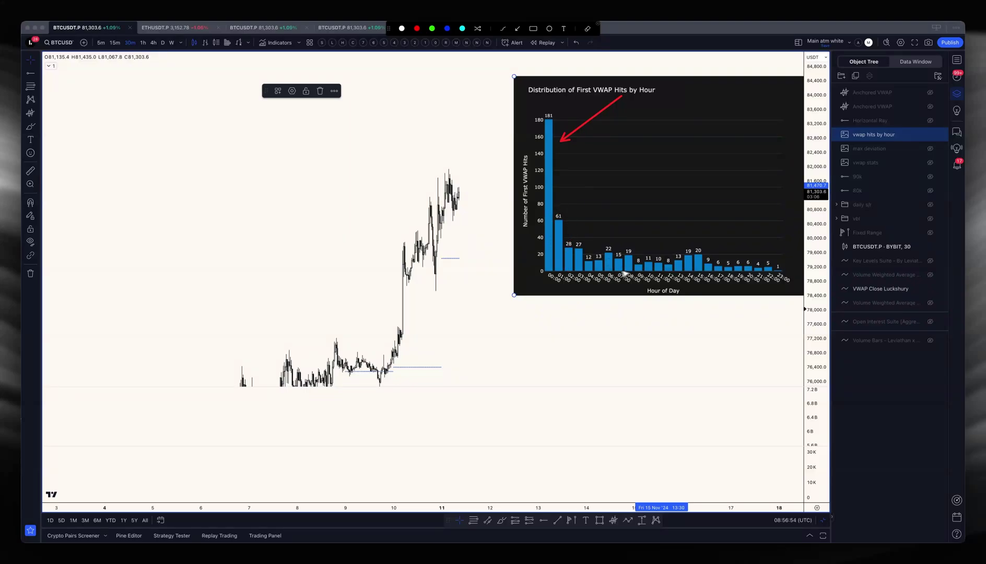
pyautogui.moveTo(648, 121); pyautogui.dragTo(562, 216)
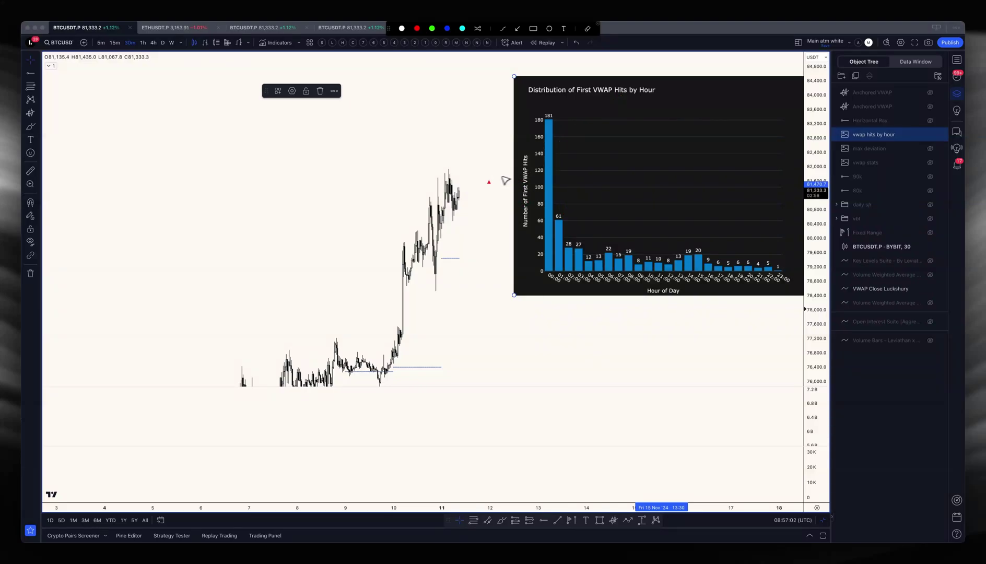
pyautogui.moveTo(502, 122); pyautogui.dragTo(456, 245)
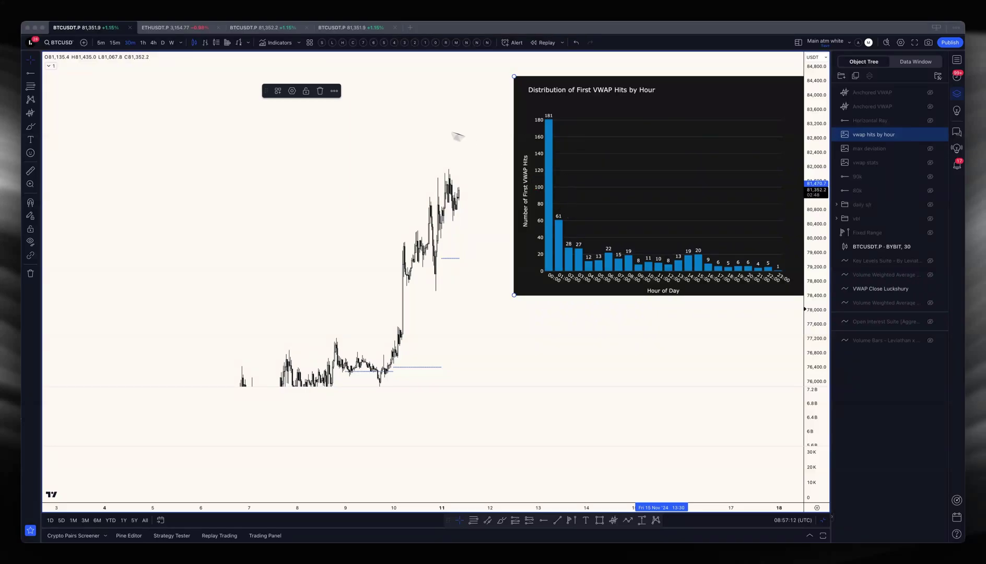
# Outline the hourly VWAP hits chart with a red rectangle and highlight the smaller later-hour bars
pyautogui.moveTo(638, 139); pyautogui.dragTo(627, 128)
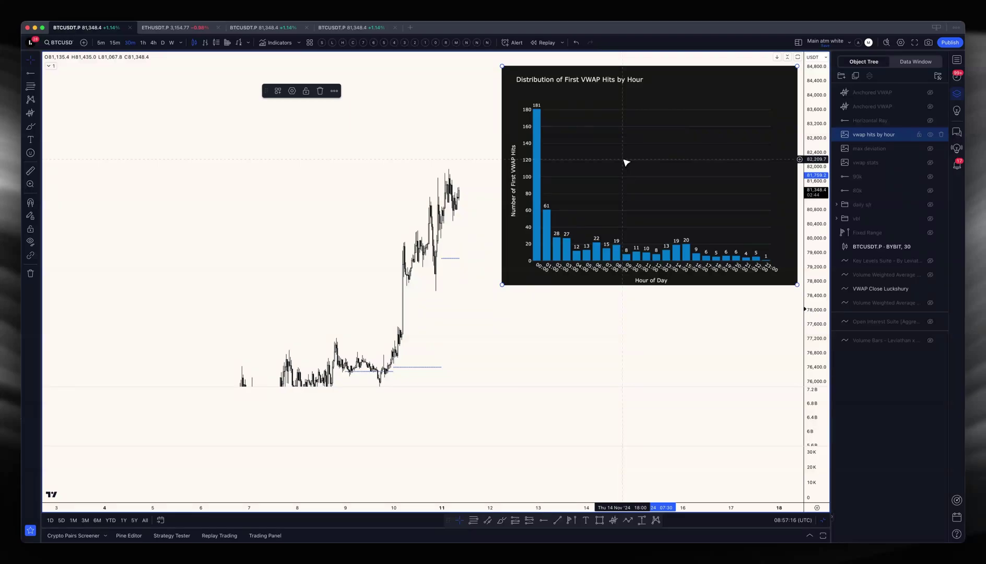
pyautogui.press('ctrl+super+a')
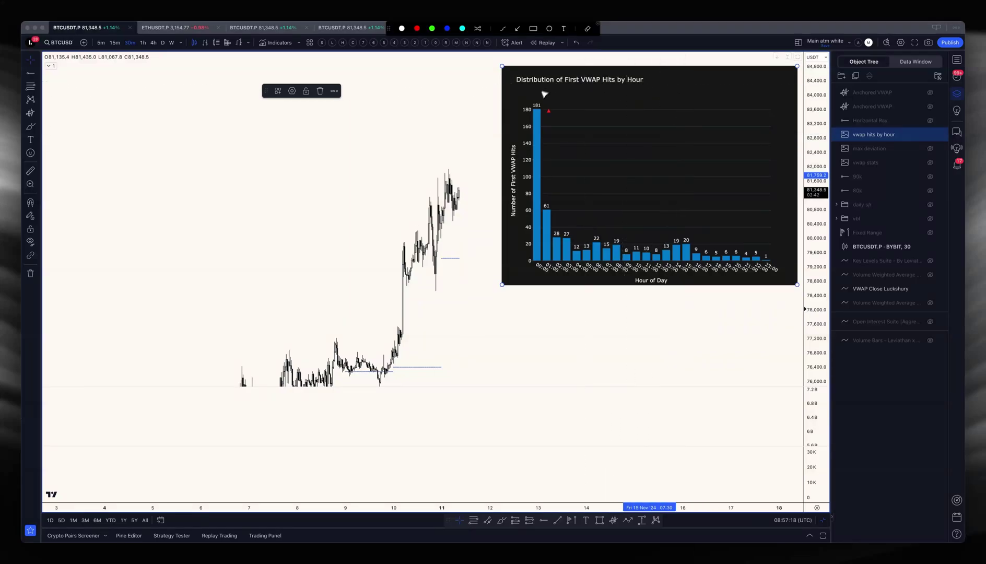
pyautogui.click(533, 29)
pyautogui.moveTo(506, 81)
pyautogui.mouseDown()
pyautogui.moveTo(538, 167)
pyautogui.moveTo(717, 277)
pyautogui.moveTo(778, 270)
pyautogui.mouseUp()
pyautogui.moveTo(736, 144)
pyautogui.mouseDown()
pyautogui.moveTo(703, 230)
pyautogui.moveTo(718, 217)
pyautogui.mouseUp()
pyautogui.moveTo(742, 133); pyautogui.dragTo(701, 234)
pyautogui.press('Escape')
# Show the max deviation histogram and hide the vwap hits by hour chart
pyautogui.click(930, 149)
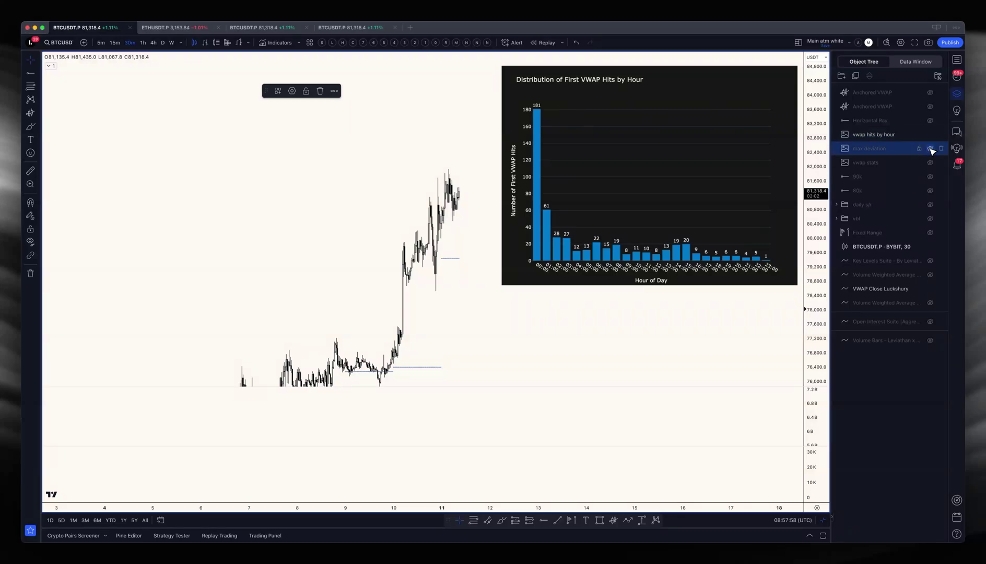
pyautogui.click(931, 134)
pyautogui.hotkey('alt', 'r')
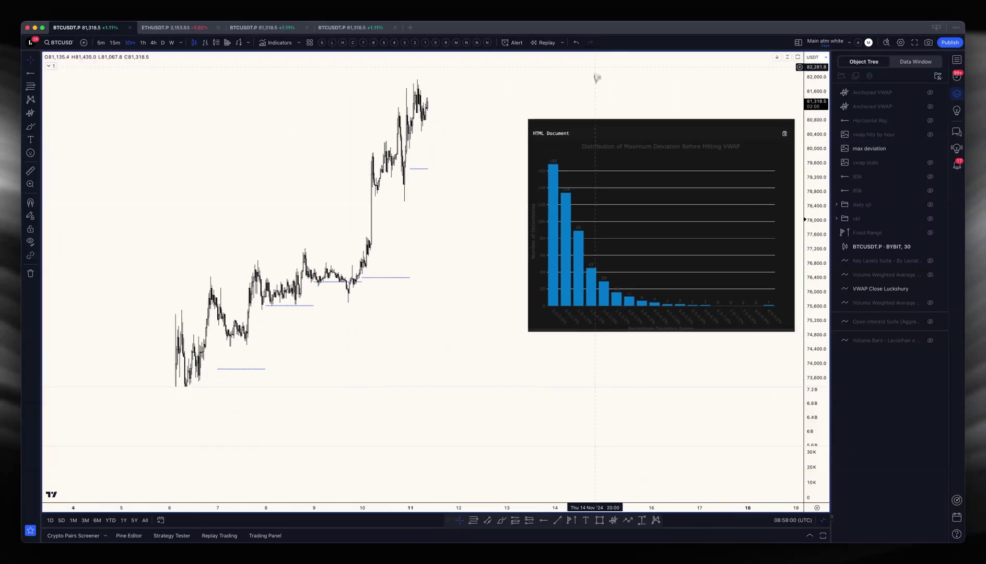
# Annotate arrows at the tallest and smallest deviation bars, then delete the arrow
pyautogui.hotkey('ctrl', 'alt', 'a')
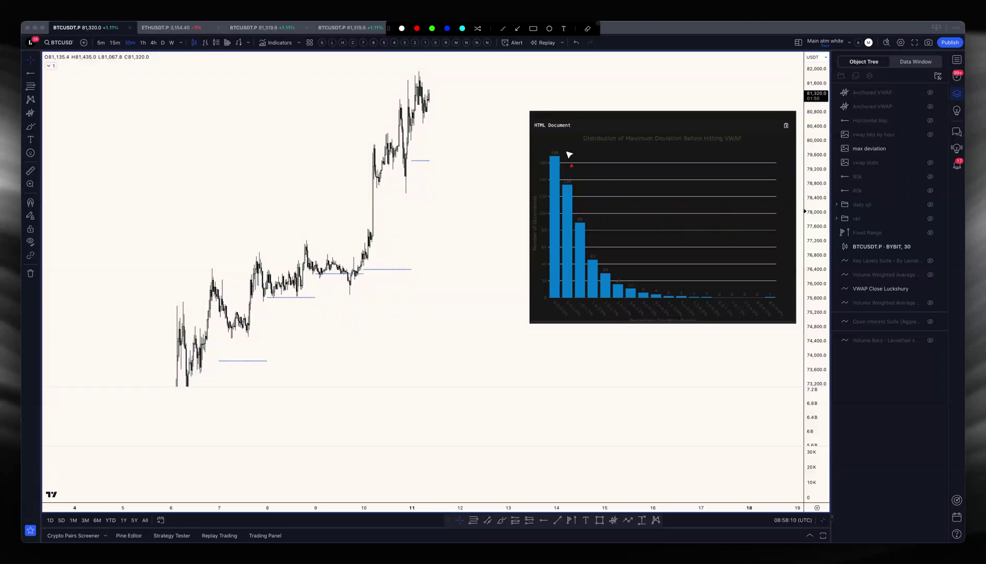
pyautogui.moveTo(665, 165); pyautogui.dragTo(569, 166)
pyautogui.moveTo(690, 181)
pyautogui.mouseDown()
pyautogui.moveTo(633, 287)
pyautogui.moveTo(647, 289)
pyautogui.mouseUp()
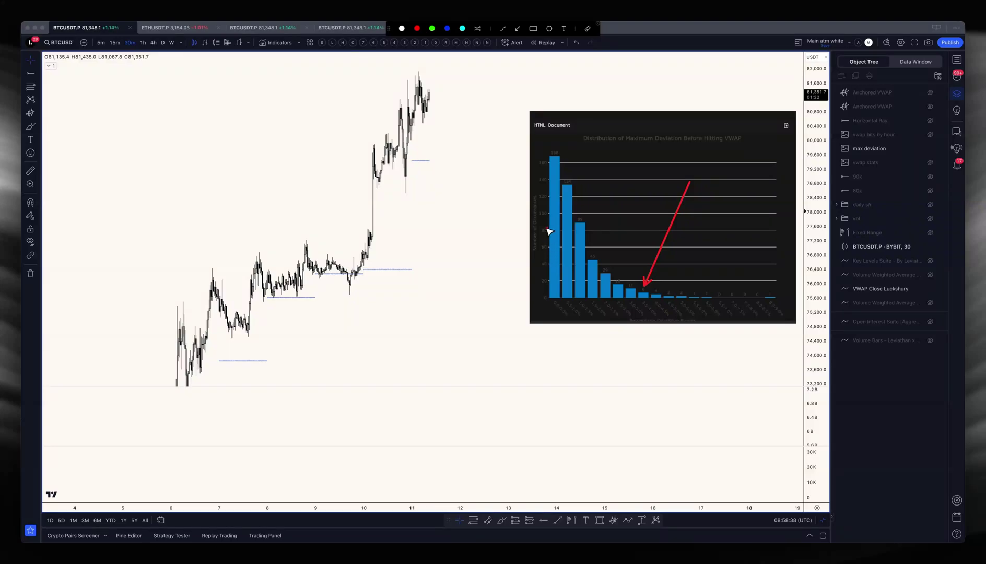
pyautogui.press('Delete')
# Move the max deviation histogram left and shift the chart to earlier candles
pyautogui.moveTo(474, 211); pyautogui.dragTo(516, 166)
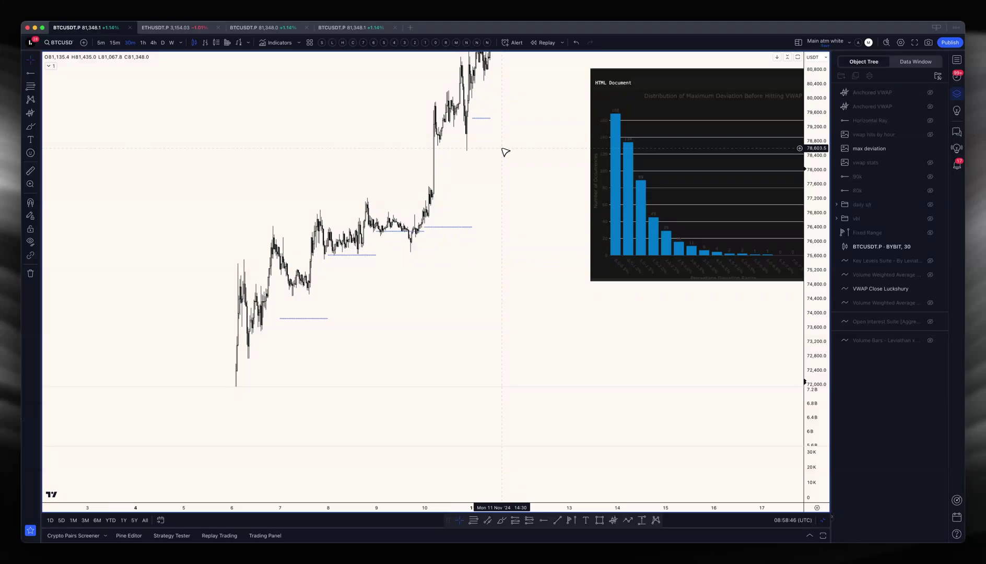
pyautogui.moveTo(567, 185); pyautogui.dragTo(596, 166)
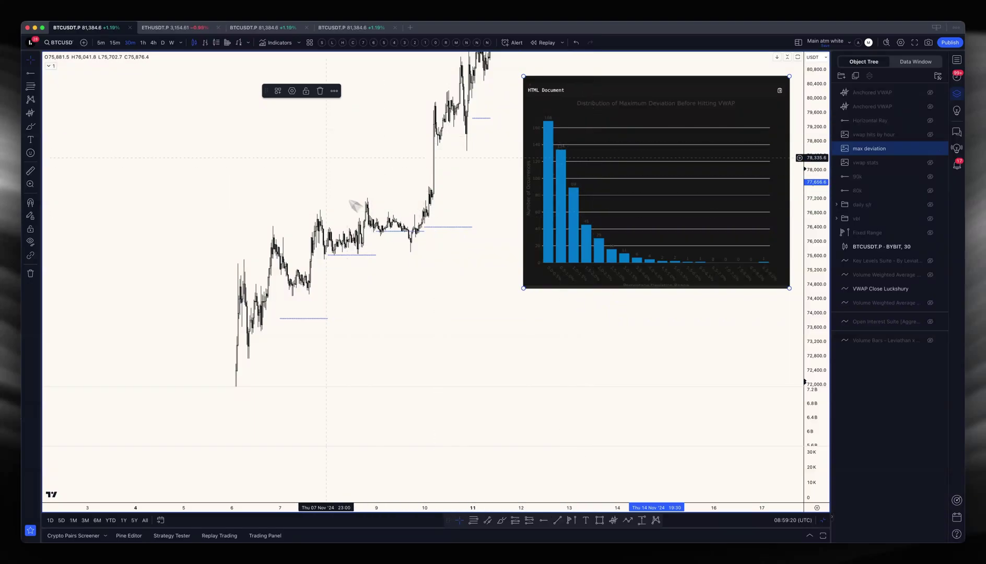
pyautogui.moveTo(231, 201); pyautogui.dragTo(458, 167)
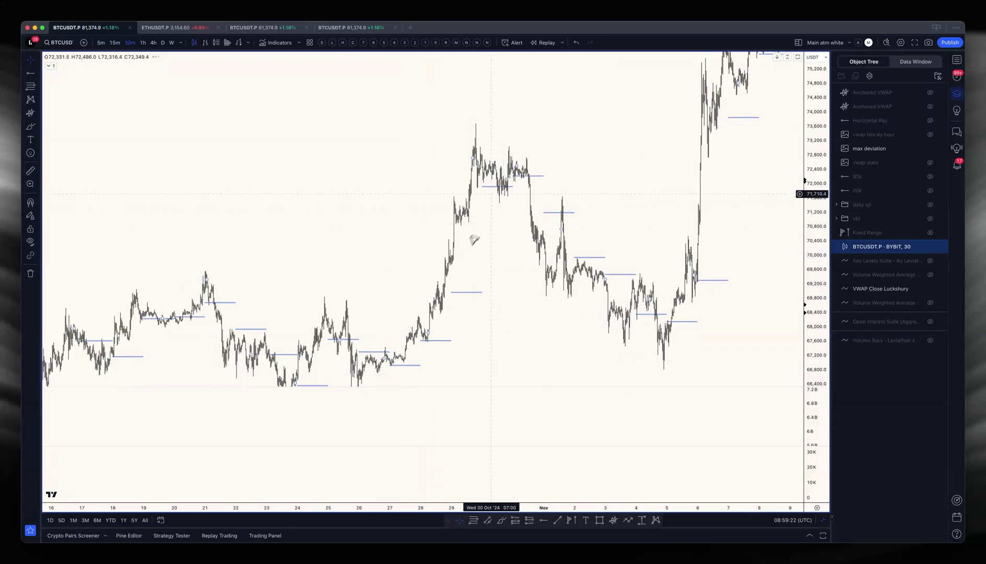
# Zoom in on the late-October candles and stretch the price scale vertically
pyautogui.scroll(3, 549, 302)
pyautogui.moveTo(548, 302); pyautogui.dragTo(614, 292)
pyautogui.scroll(3, 317, 292)
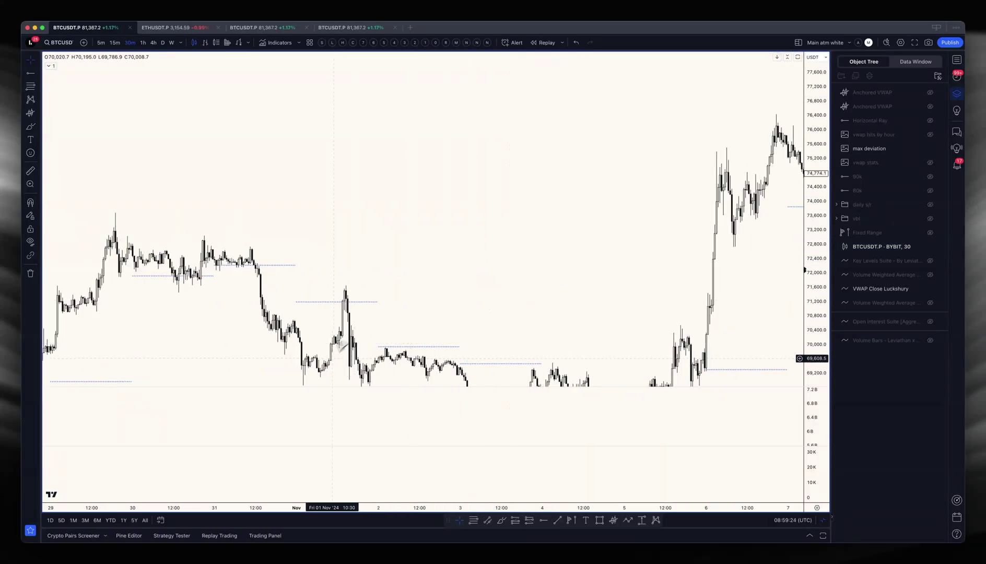
pyautogui.moveTo(317, 301); pyautogui.dragTo(410, 317)
pyautogui.hscroll(-2, 513, 155)
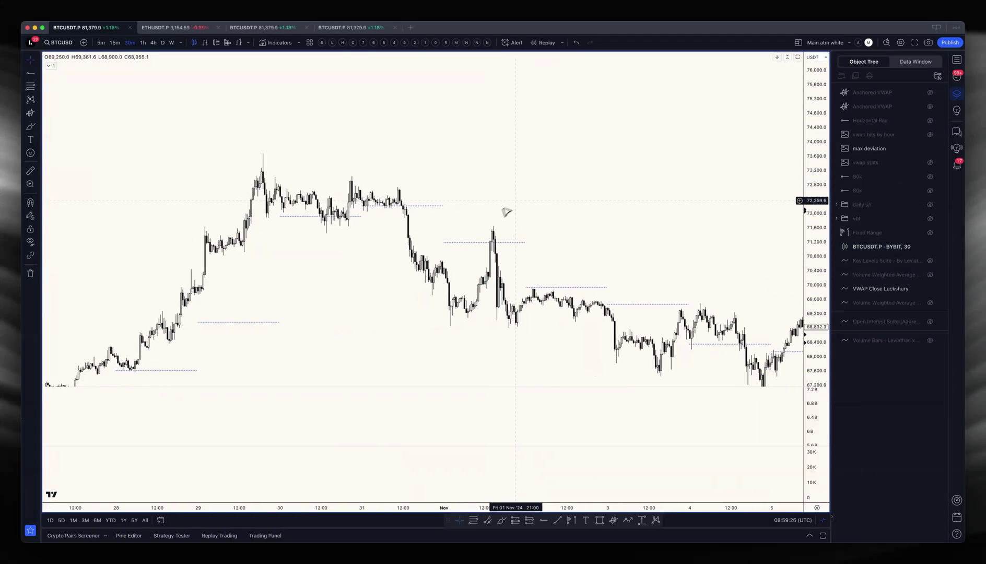
pyautogui.moveTo(814, 253); pyautogui.dragTo(809, 117)
pyautogui.moveTo(626, 210); pyautogui.dragTo(597, 141)
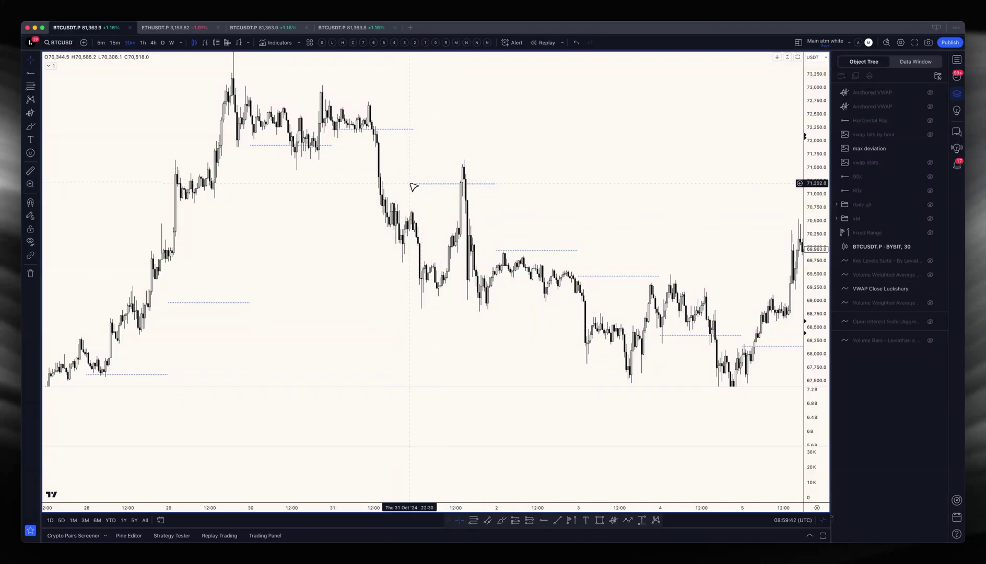
# Clear the 1 Nov price-range measurement and place a horizontal ray at the 68,855 low
pyautogui.keyDown('shift'); pyautogui.click(412, 185); pyautogui.keyUp('shift')
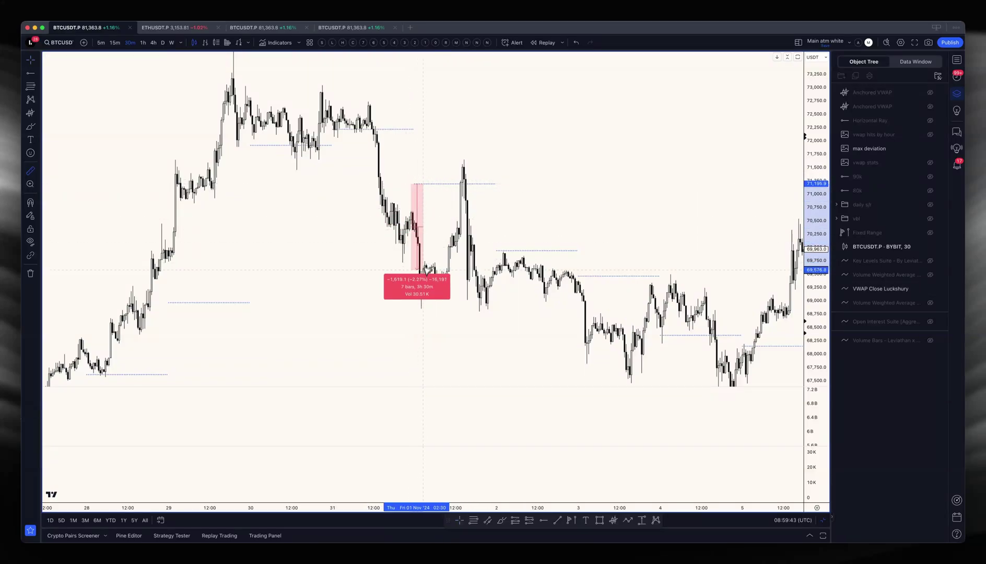
pyautogui.click(422, 312)
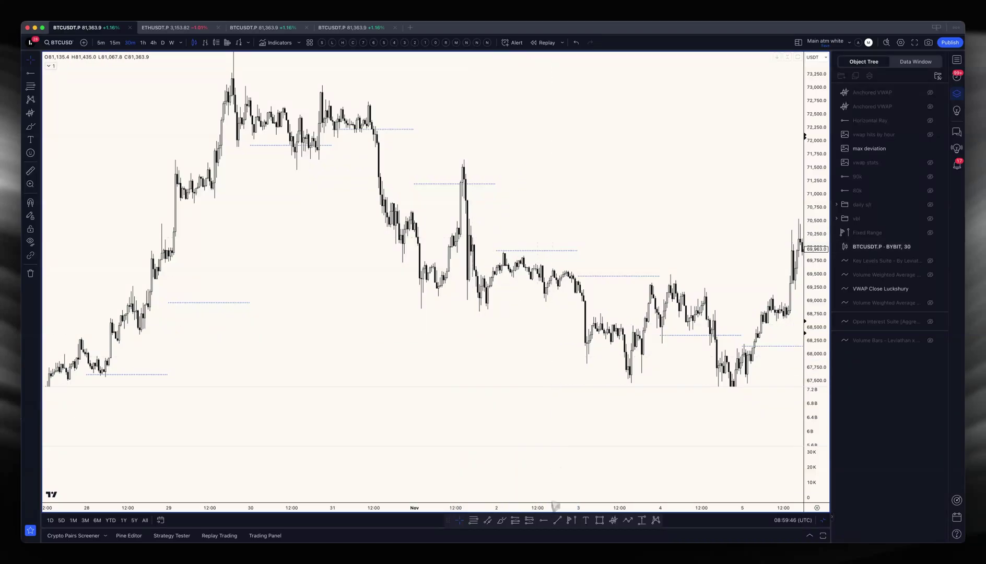
pyautogui.click(544, 520)
pyautogui.click(422, 309)
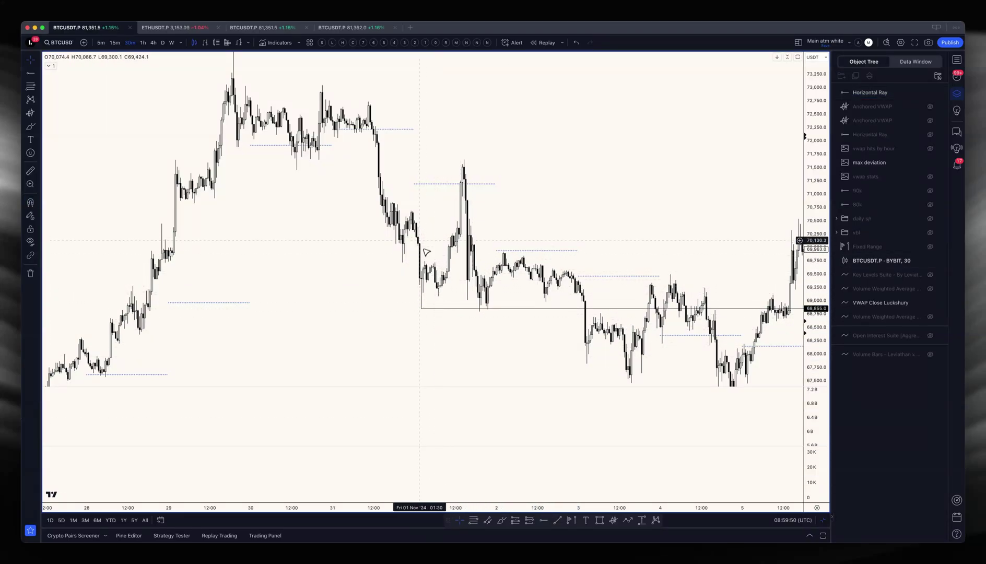
pyautogui.scroll(3, 360, 230)
pyautogui.hscroll(-5, 360, 229)
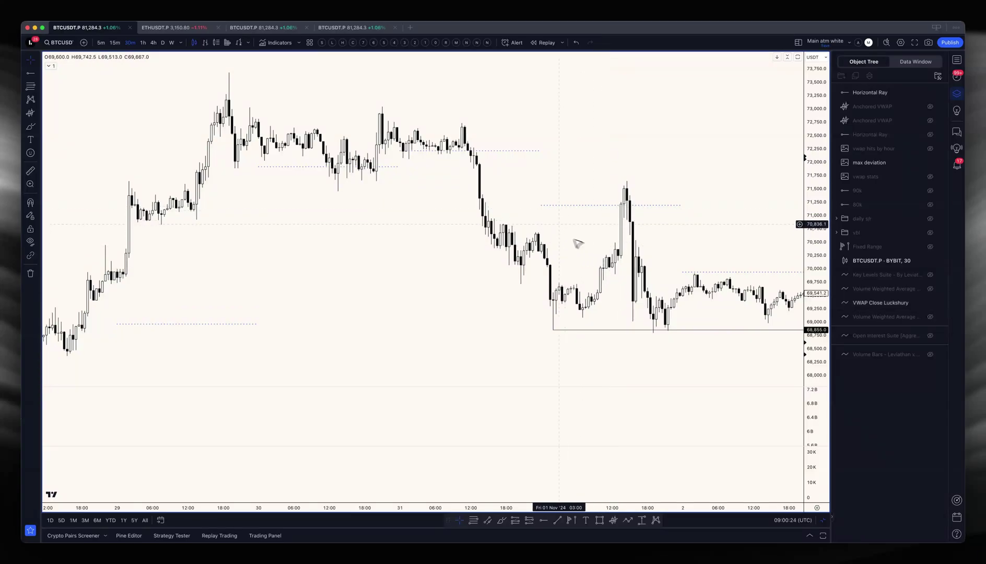
# Measure the rally's price move, then dismiss the measurement
pyautogui.scroll(-3, 555, 330)
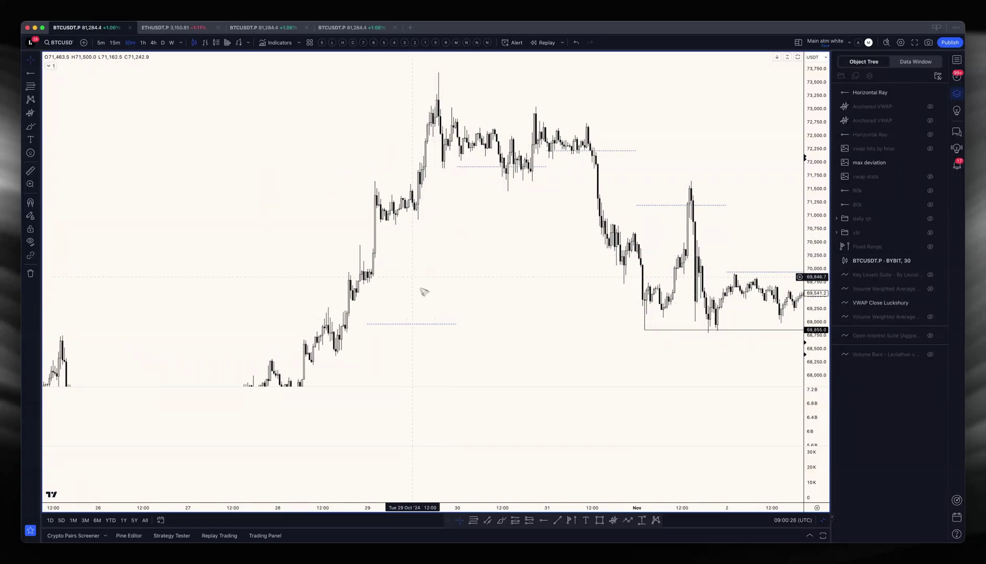
pyautogui.scroll(5, 423, 289)
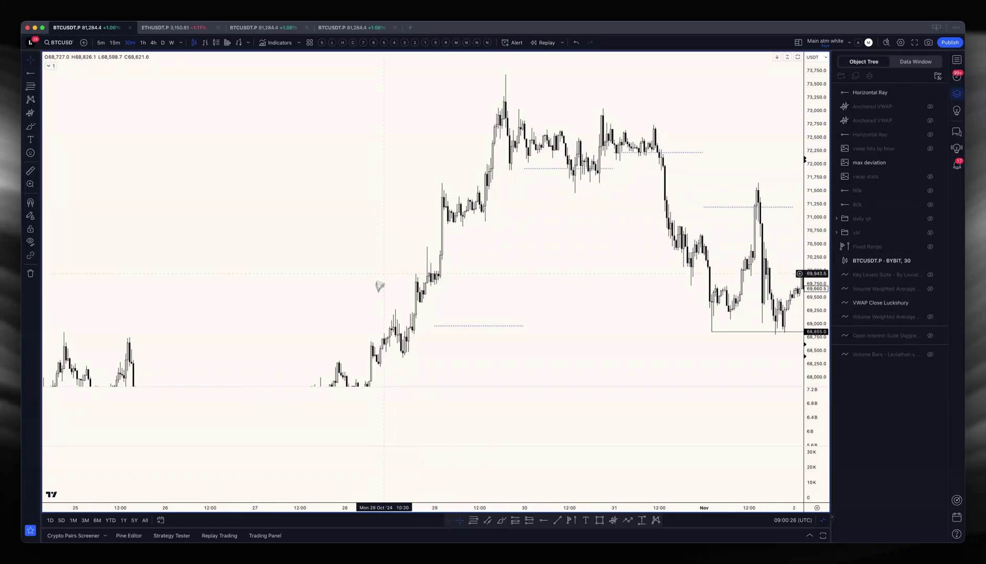
pyautogui.keyDown('shift'); pyautogui.click(444, 322); pyautogui.keyUp('shift')
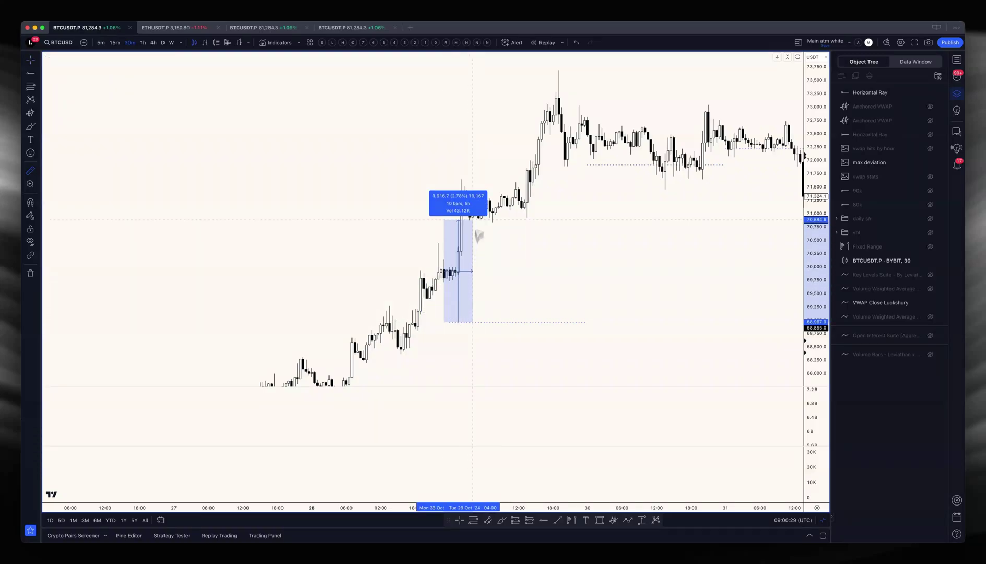
pyautogui.click(468, 182)
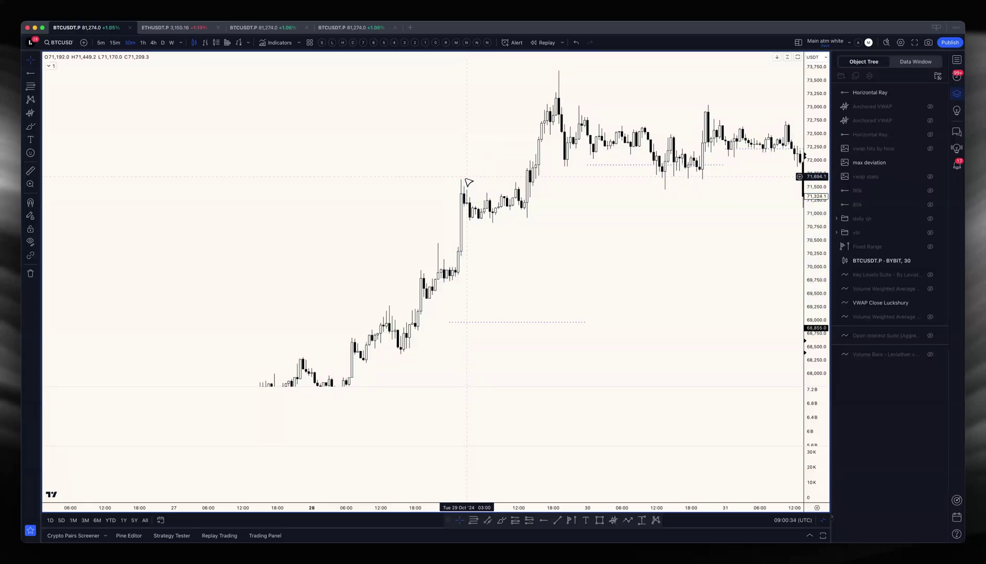
# Pan the chart forward to show about 11 days, up to 9 Nov and beyond
pyautogui.scroll(-1, 553, 284)
pyautogui.scroll(-2, 554, 285)
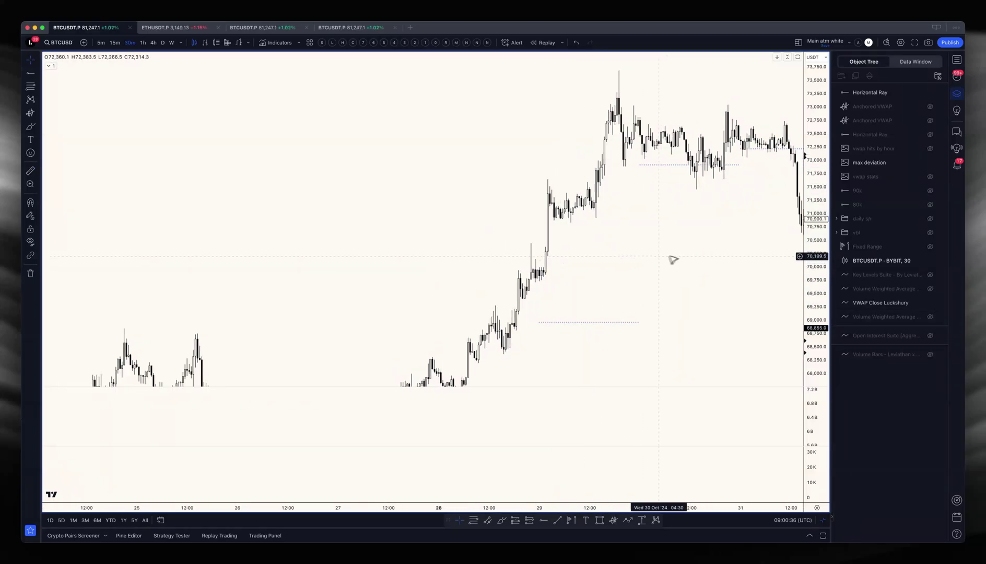
pyautogui.moveTo(671, 260); pyautogui.dragTo(551, 176)
pyautogui.scroll(-3, 465, 228)
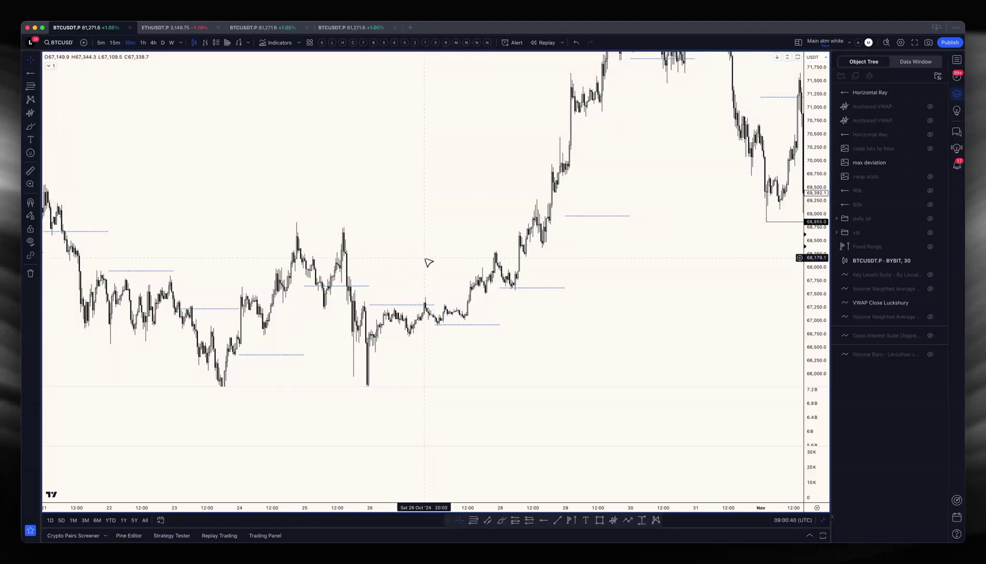
pyautogui.hscroll(3, 438, 238)
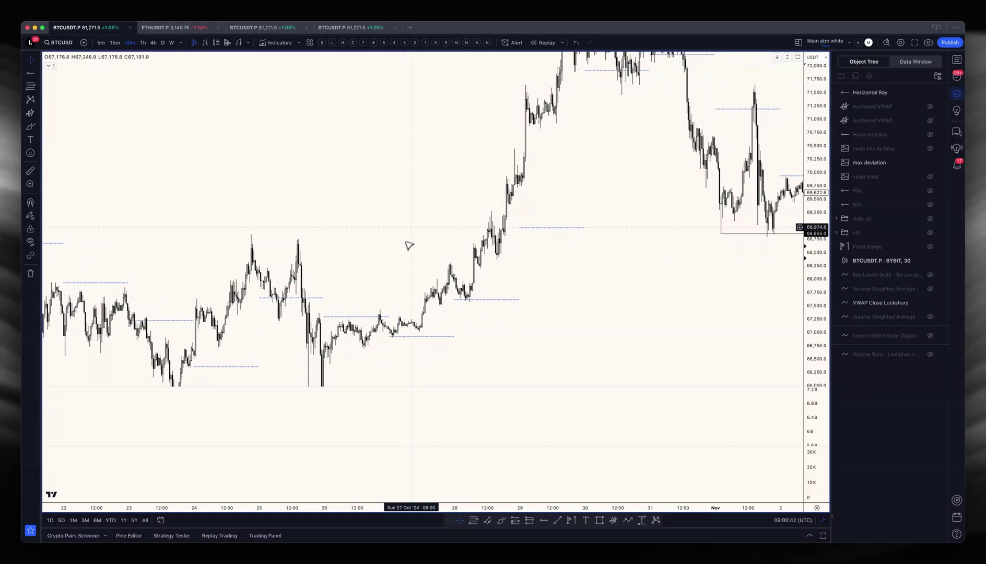
pyautogui.moveTo(698, 260); pyautogui.dragTo(510, 348)
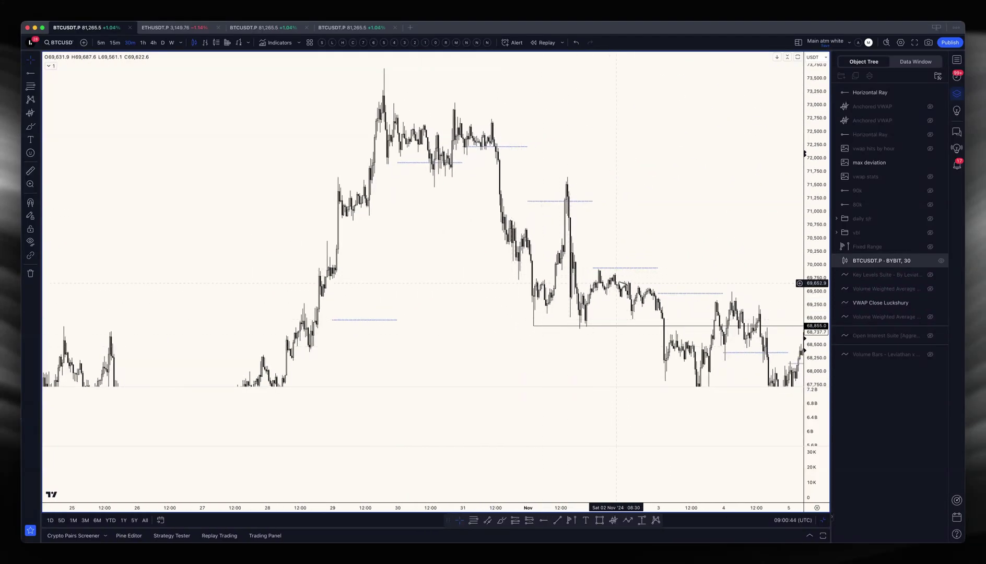
pyautogui.moveTo(642, 243); pyautogui.dragTo(360, 189)
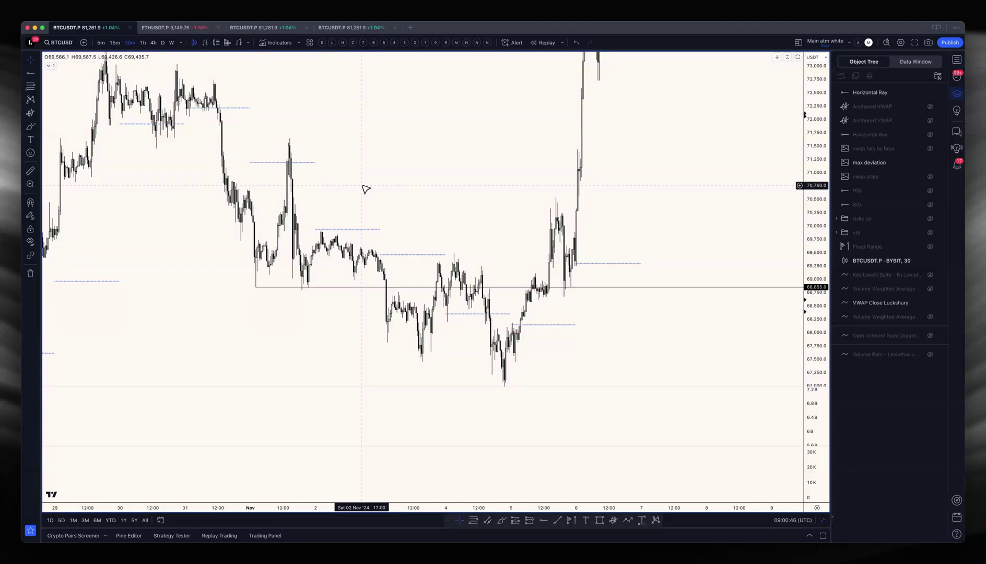
pyautogui.hscroll(10, 419, 167)
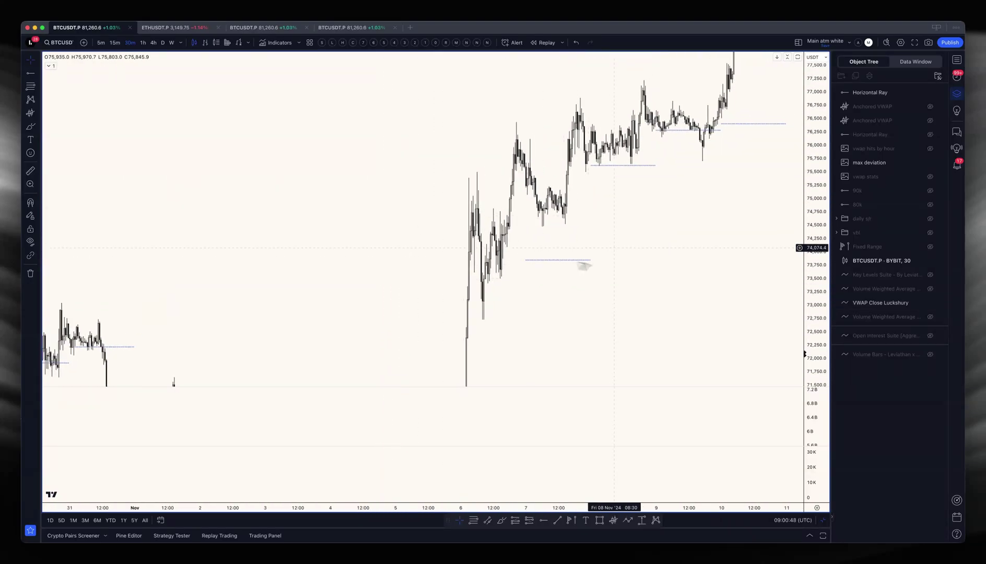
pyautogui.hscroll(8, 598, 208)
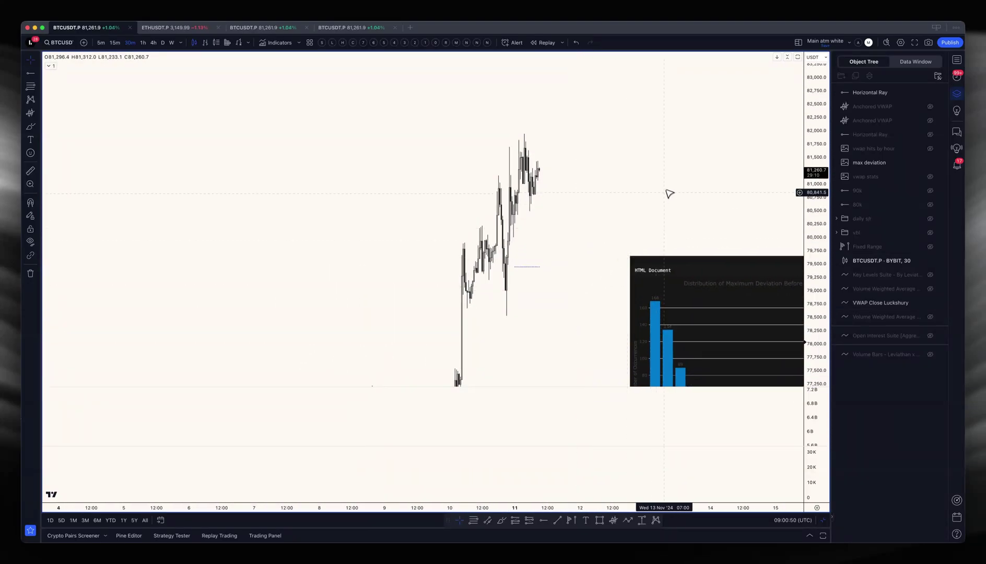
pyautogui.scroll(5, 575, 224)
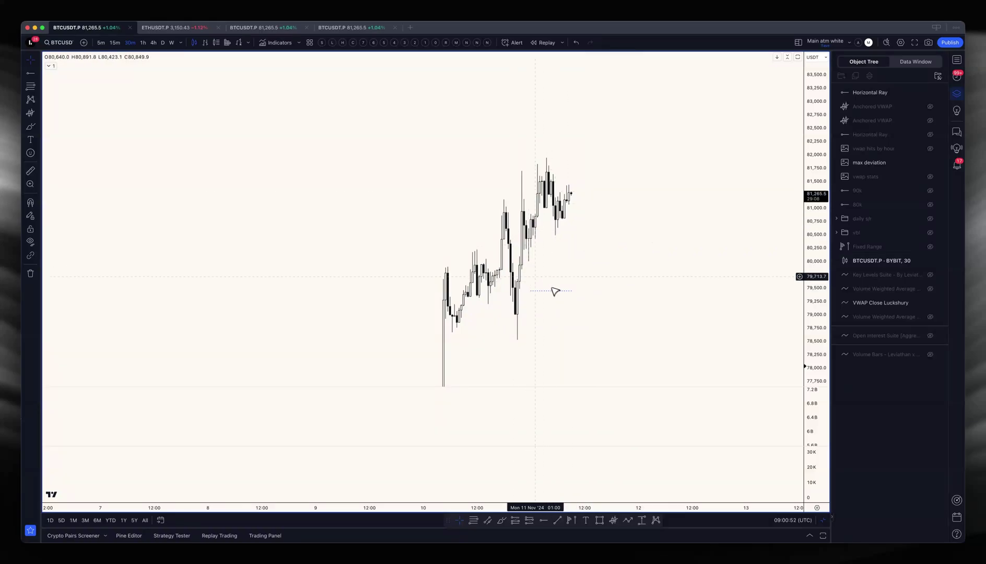
# Measure the latest rally and place a horizontal ray at the 81,943.8 high
pyautogui.moveTo(525, 290); pyautogui.dragTo(605, 157)
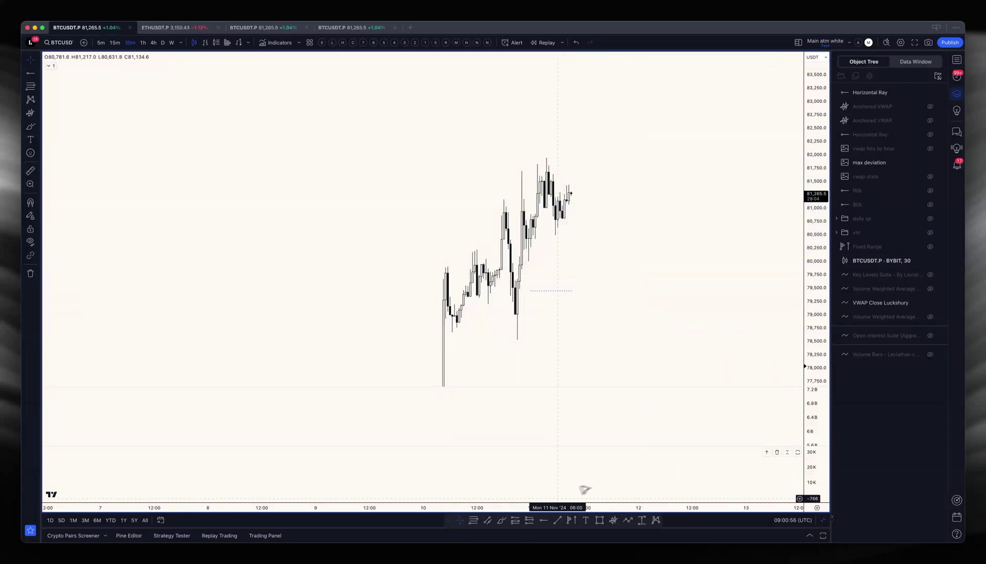
pyautogui.click(549, 520)
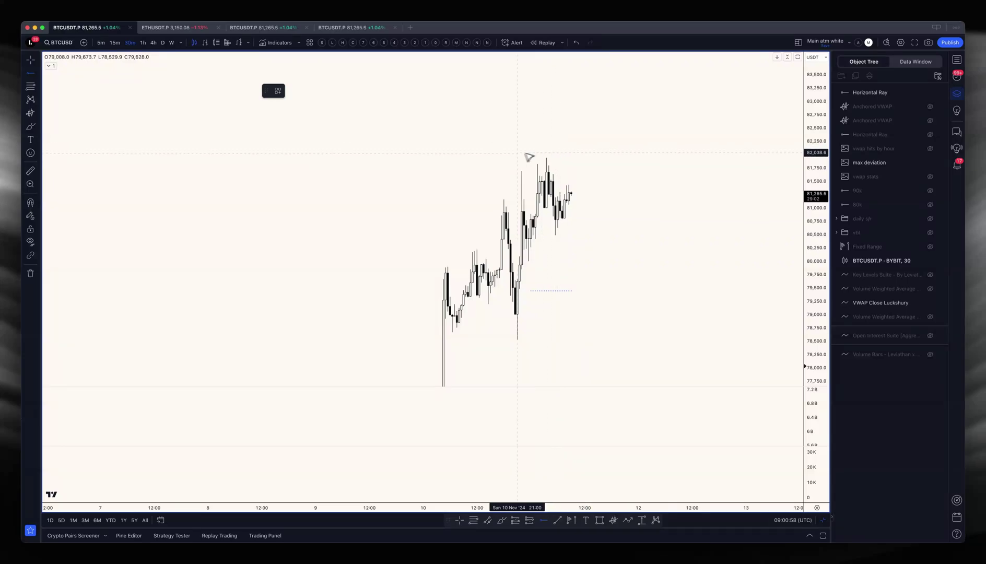
pyautogui.click(547, 149)
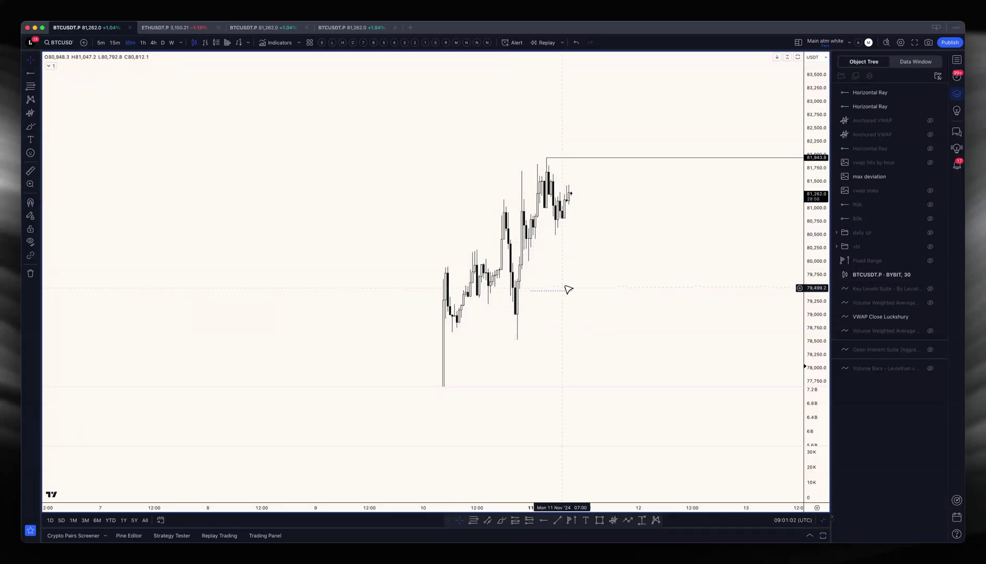
# Unhide the first anchored VWAP line and undo two stray red brush strokes
pyautogui.moveTo(564, 294); pyautogui.dragTo(605, 171)
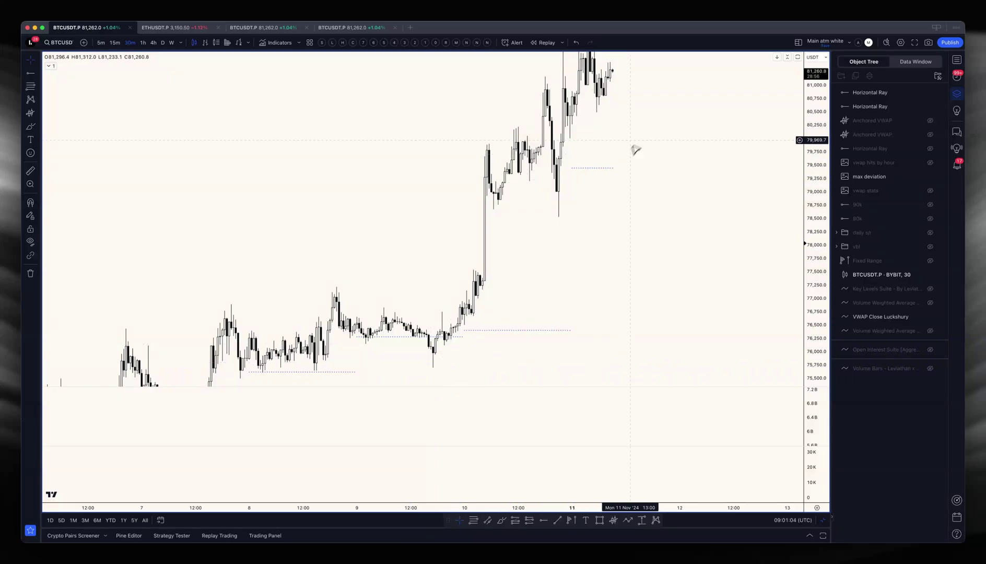
pyautogui.click(930, 120)
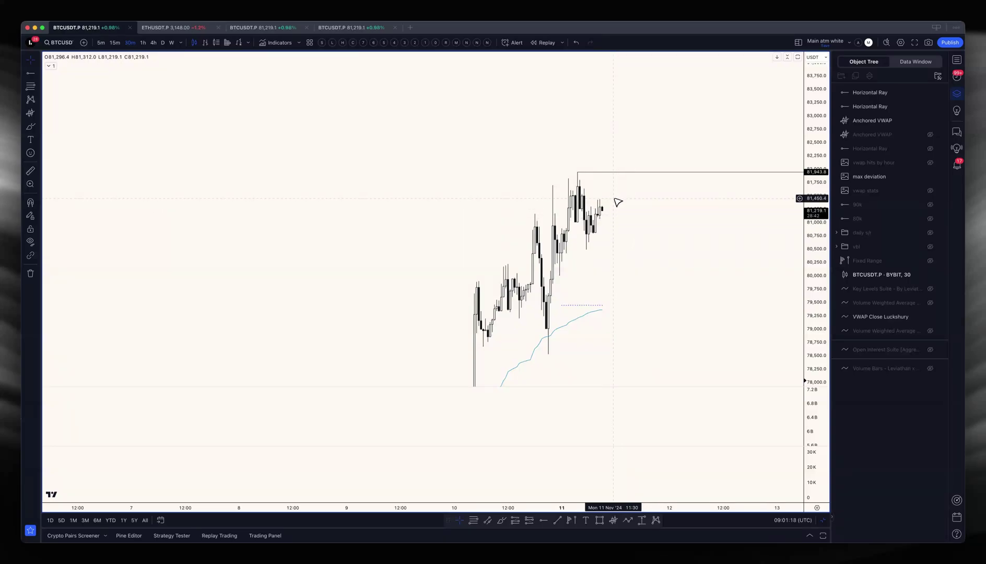
pyautogui.click(502, 520)
pyautogui.moveTo(605, 211)
pyautogui.mouseDown()
pyautogui.moveTo(614, 165)
pyautogui.moveTo(627, 174)
pyautogui.moveTo(640, 120)
pyautogui.moveTo(648, 128)
pyautogui.mouseUp()
pyautogui.press('super+z')
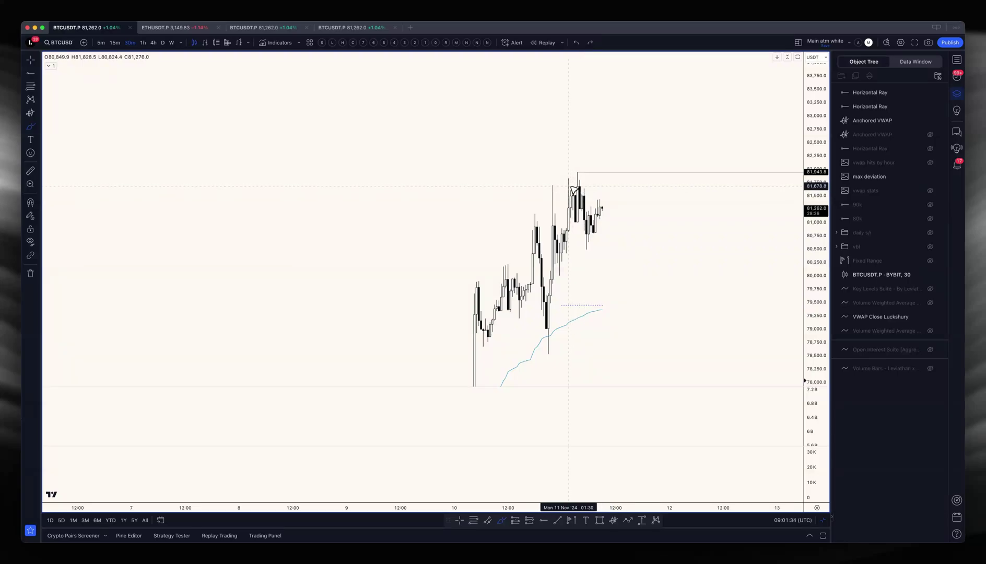
pyautogui.moveTo(585, 195); pyautogui.dragTo(649, 194)
pyautogui.press('super+z')
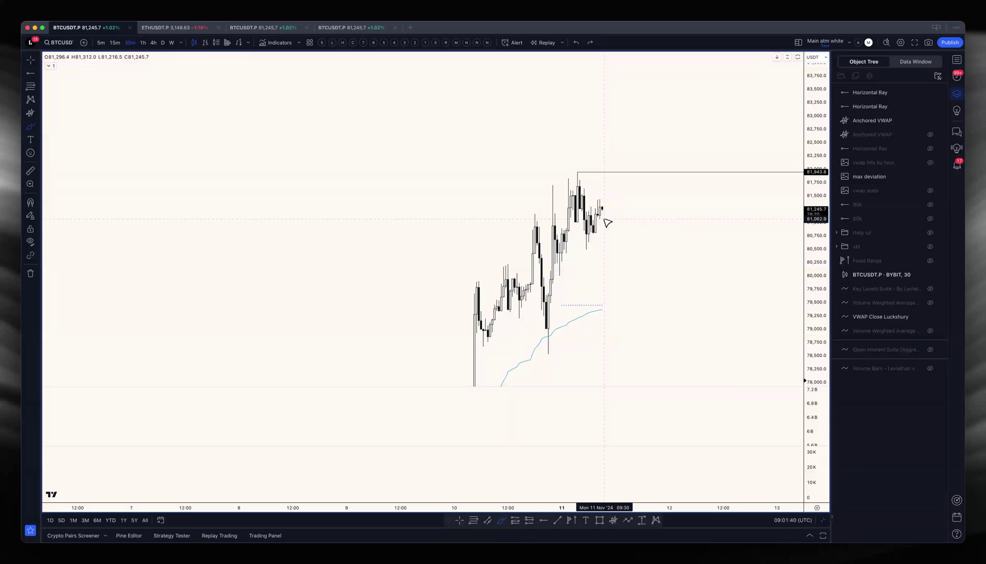
# Close VWAP Close Luckshury settings with the second plot still off, then add a brush dot above the candles
pyautogui.doubleClick(882, 317)
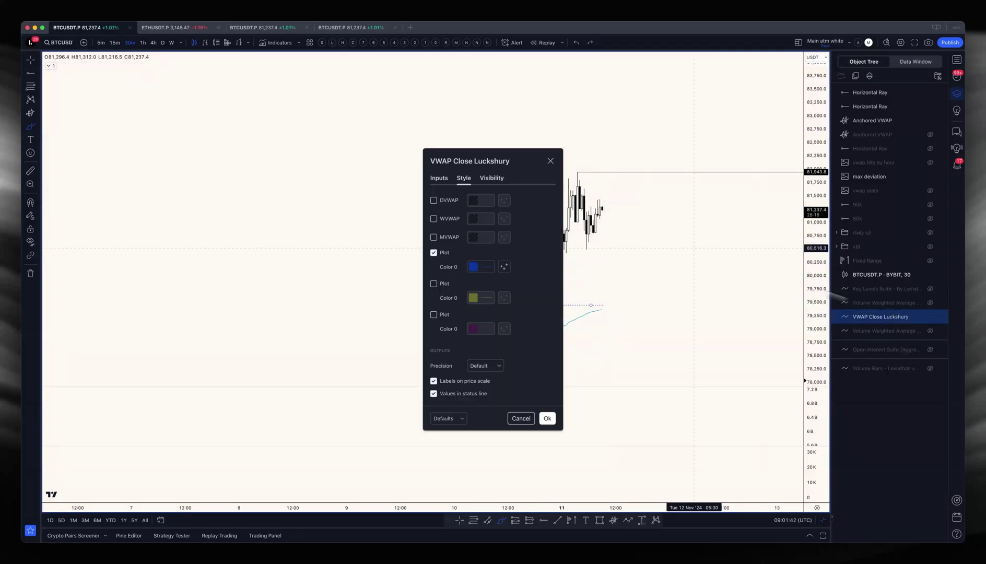
pyautogui.click(435, 283)
pyautogui.click(435, 283)
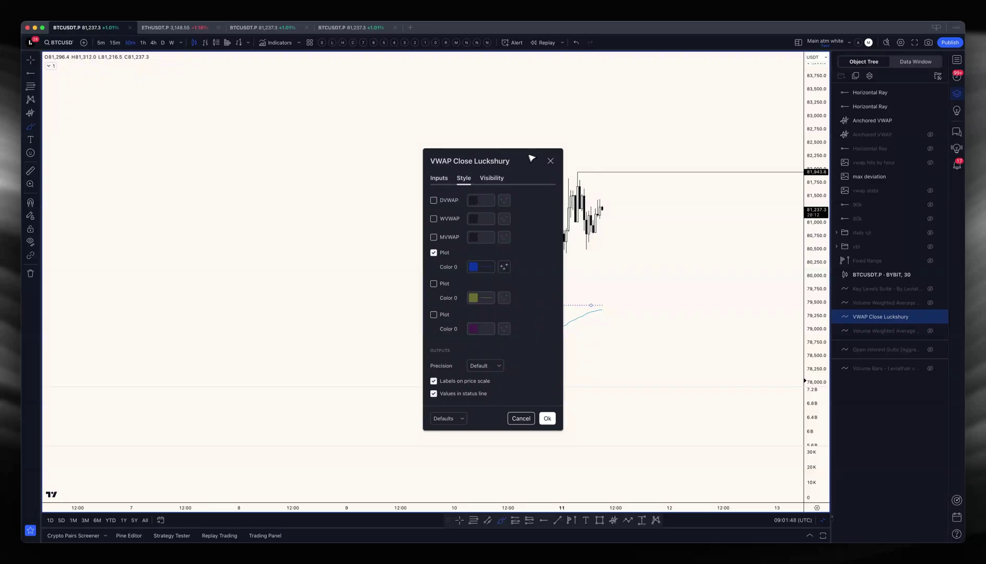
pyautogui.click(551, 161)
pyautogui.click(517, 113)
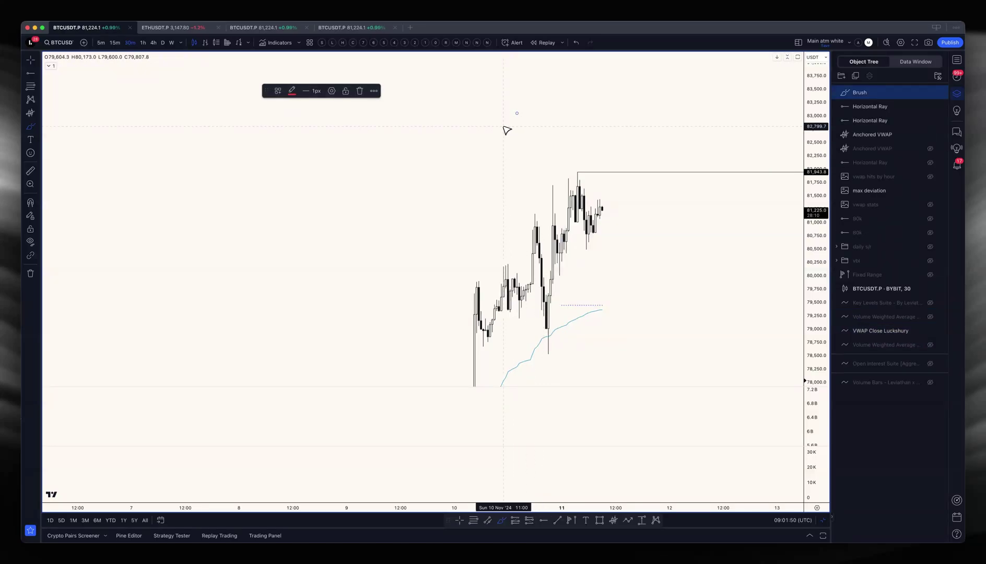